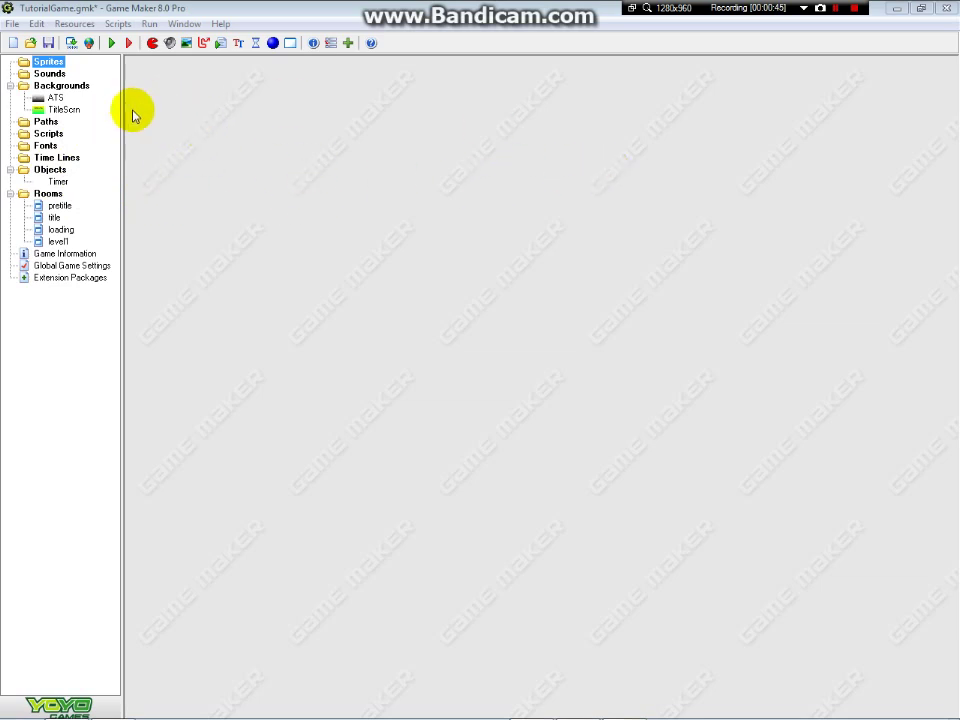
Start a new, empty game project in place of the open TutorialGame project.
left_click(12, 24)
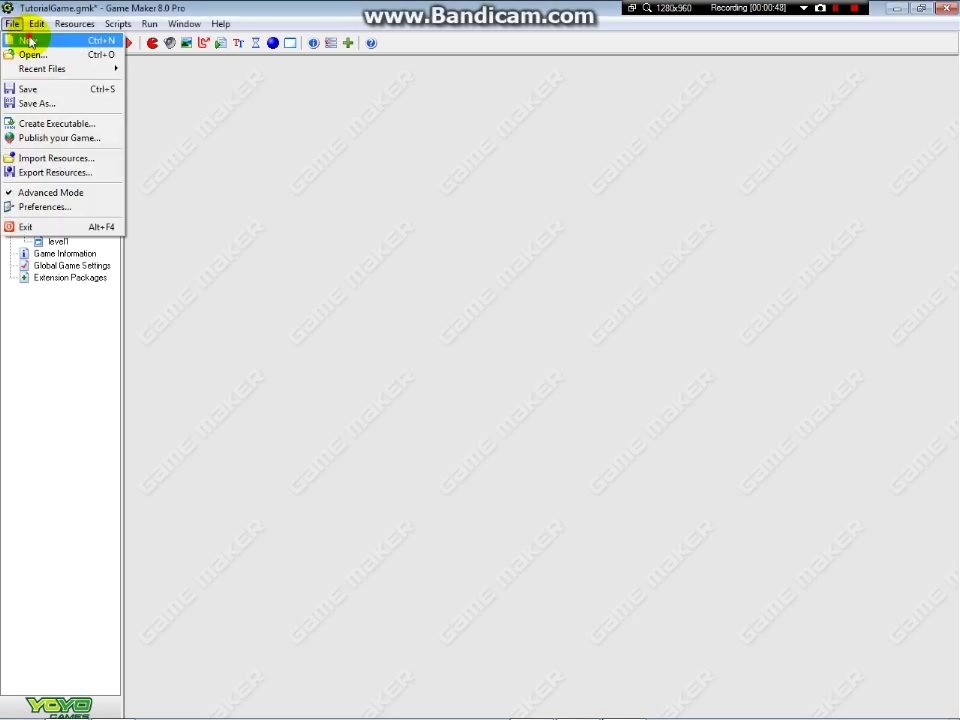
left_click(28, 36)
left_click(433, 388)
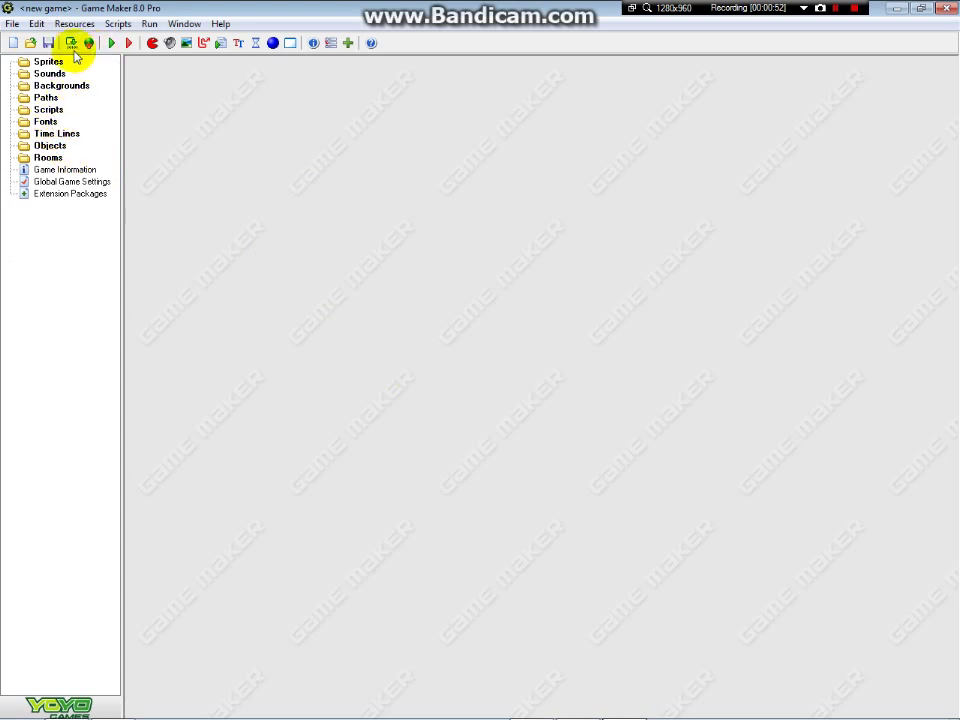
Create two new rooms in the game, keeping their default properties.
right_click(21, 159)
left_click(42, 165)
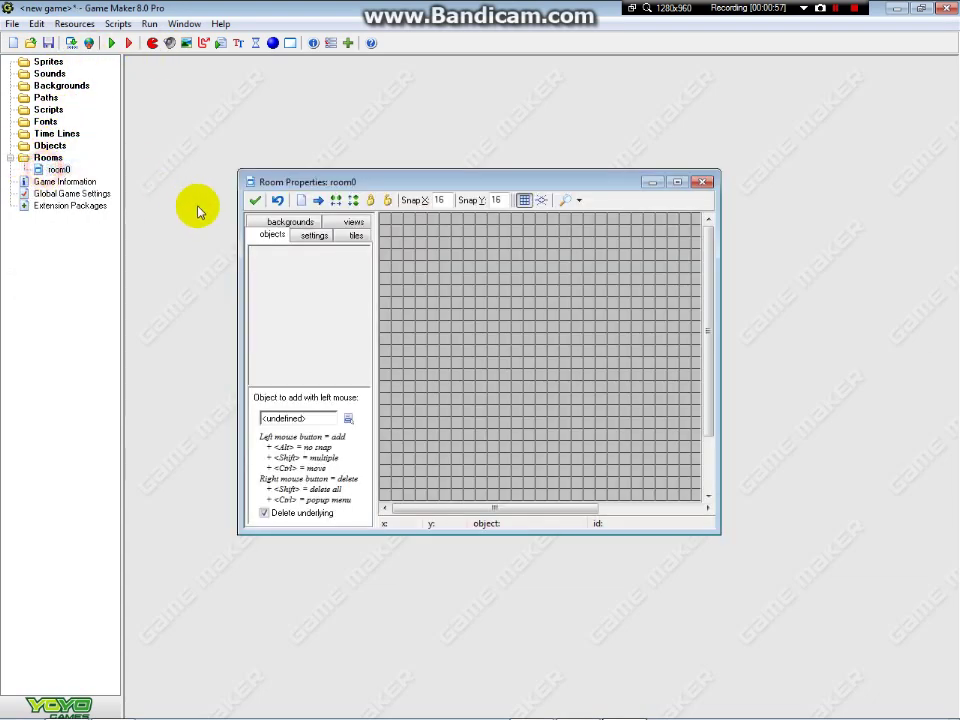
left_click(259, 200)
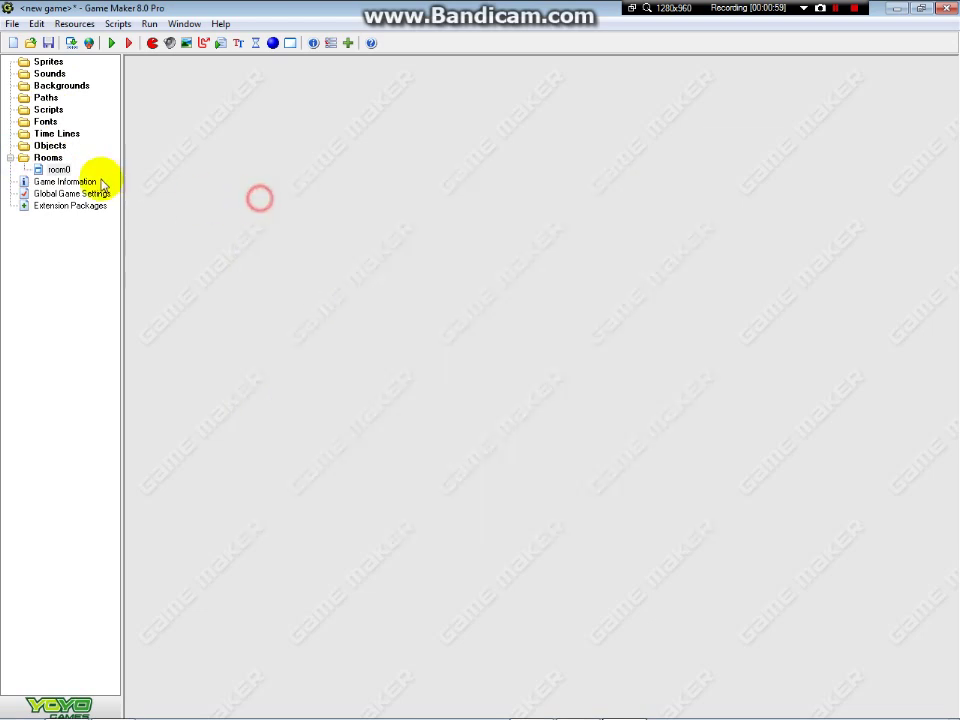
right_click(47, 161)
left_click(60, 169)
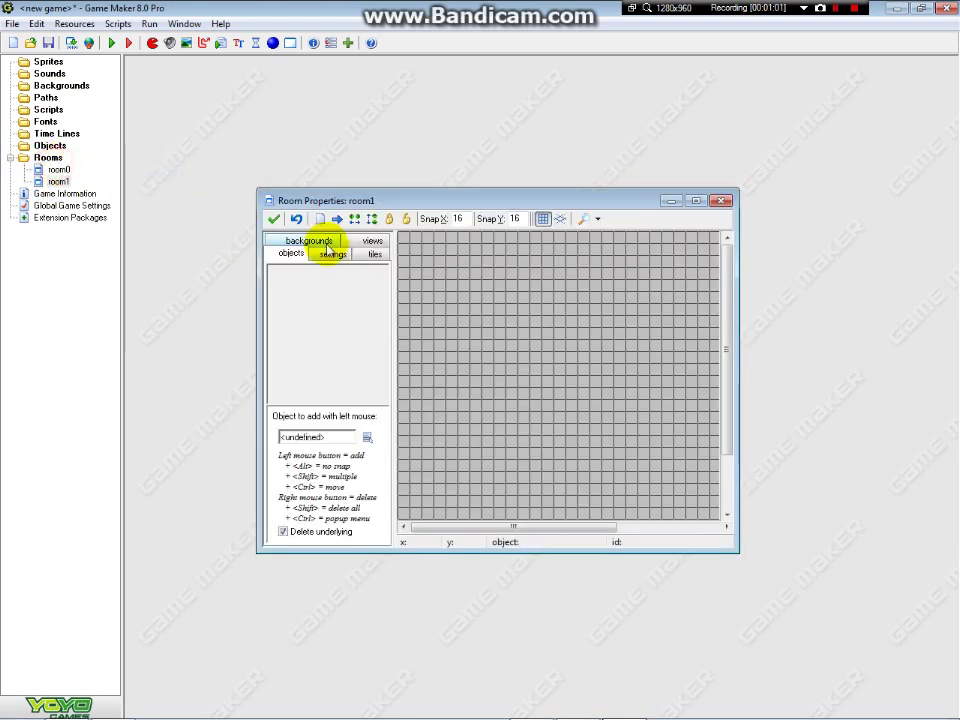
left_click(265, 216)
Rename the first room as pretitle and the second room as title.
right_click(62, 169)
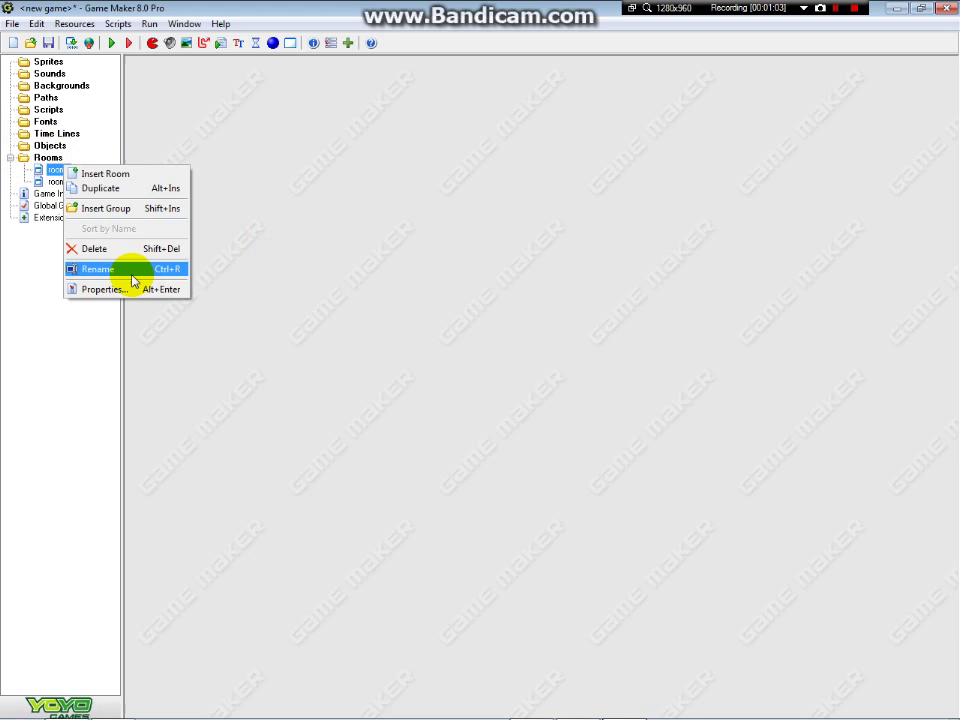
left_click(97, 269)
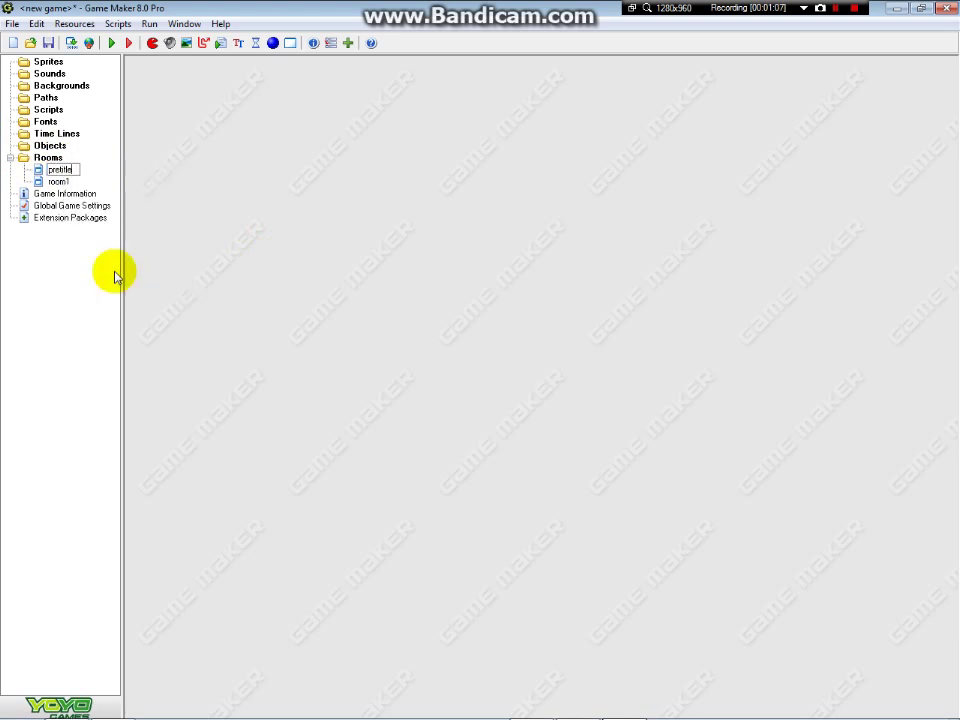
right_click(58, 183)
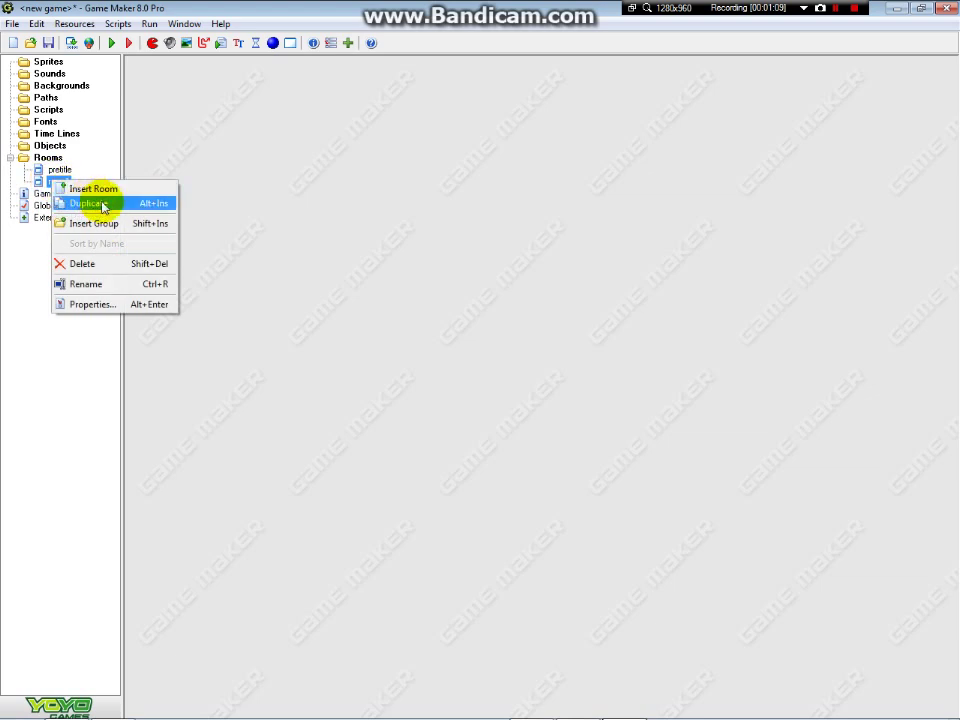
left_click(106, 284)
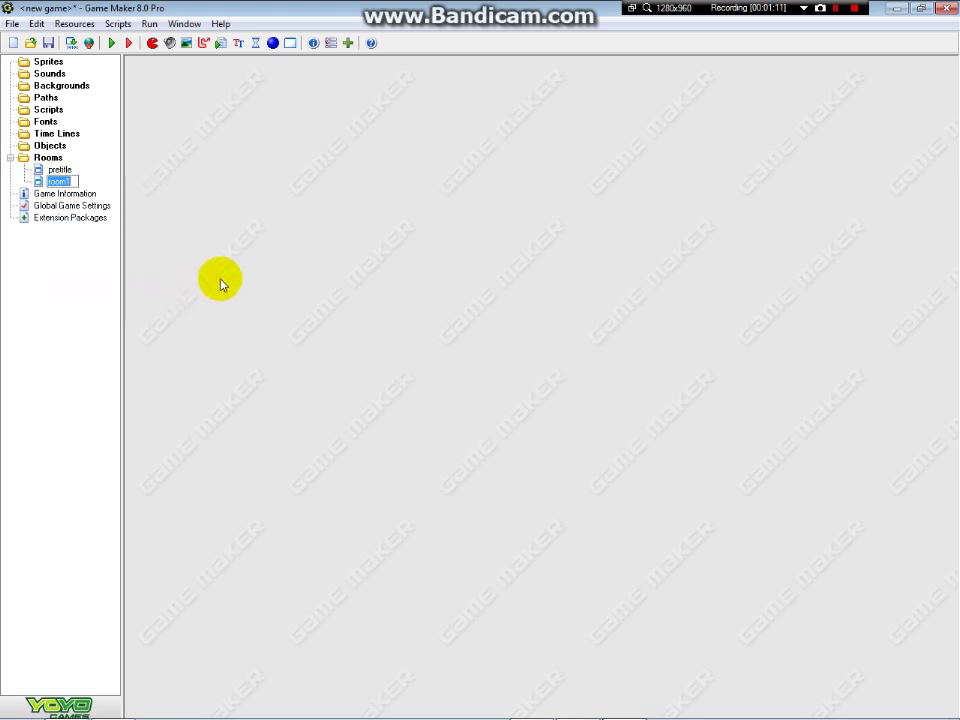
key("Return")
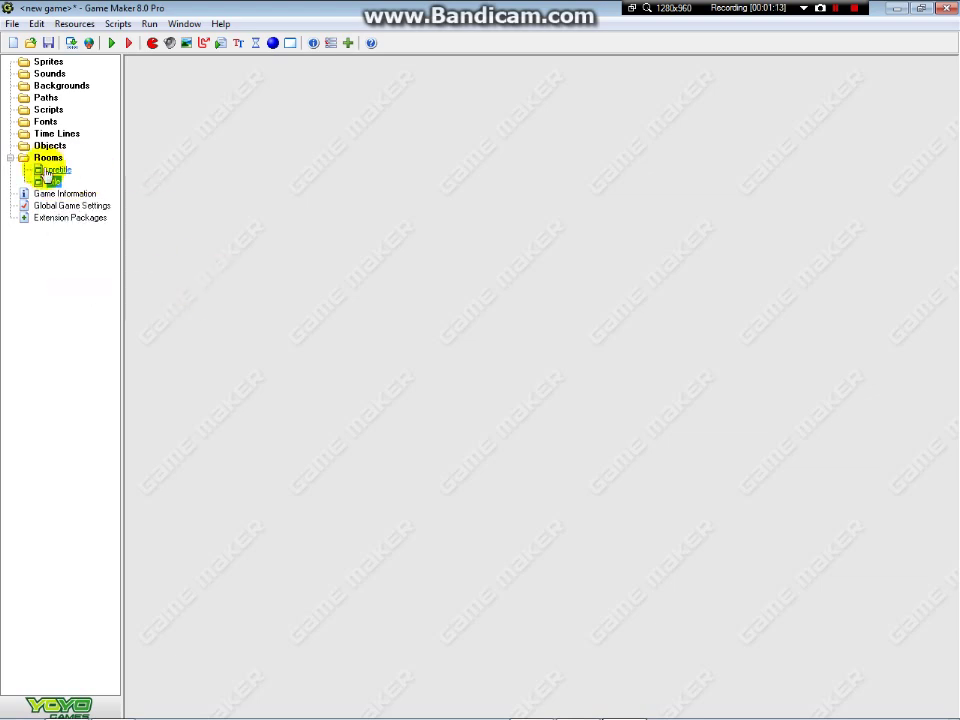
Set the pretitle room's width to 720 in its settings and accept the room properties.
double_click(48, 171)
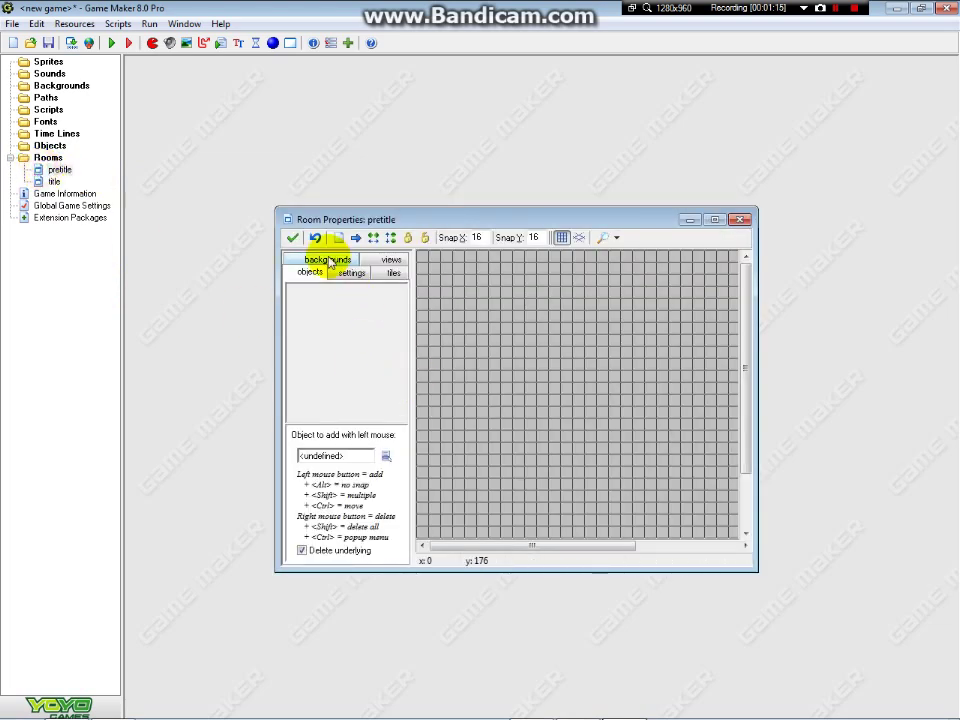
left_click_drag(452, 221, 381, 154)
left_click(299, 205)
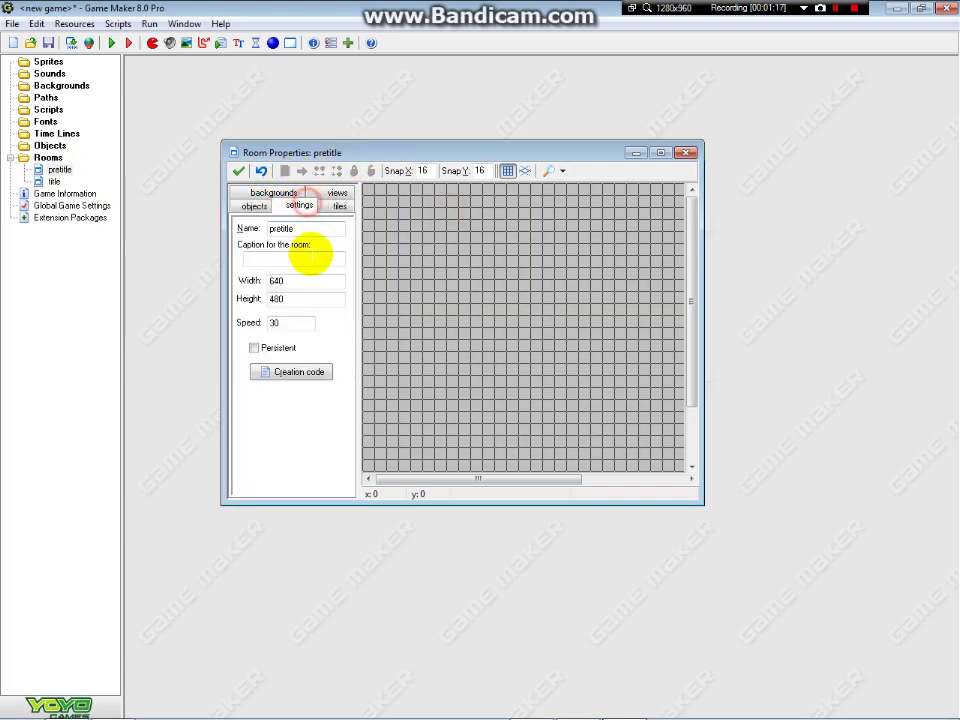
double_click(304, 281)
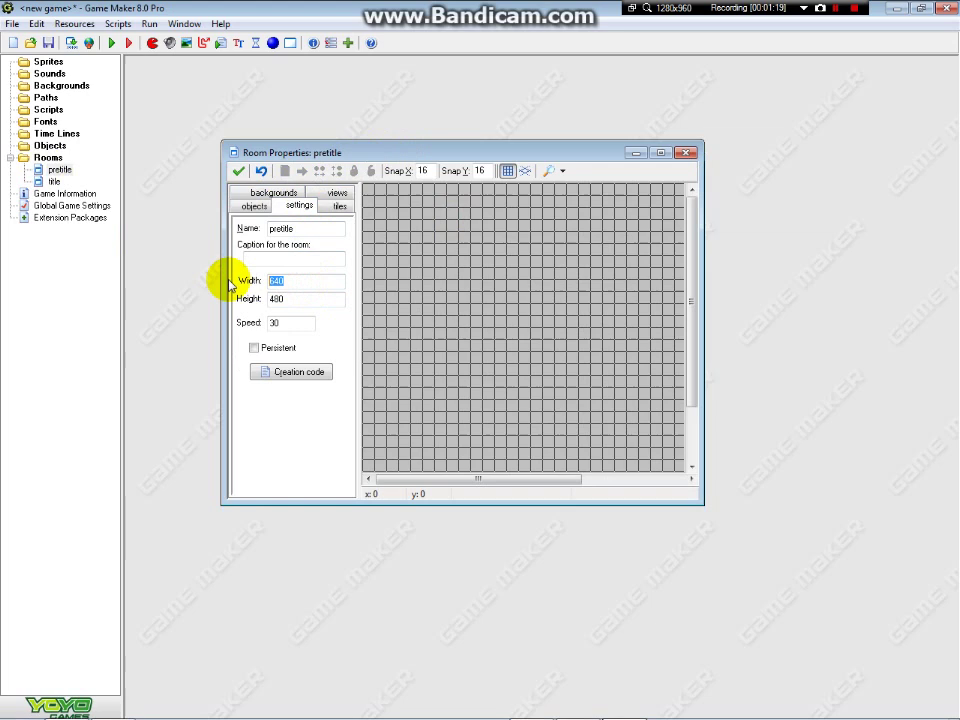
type("720")
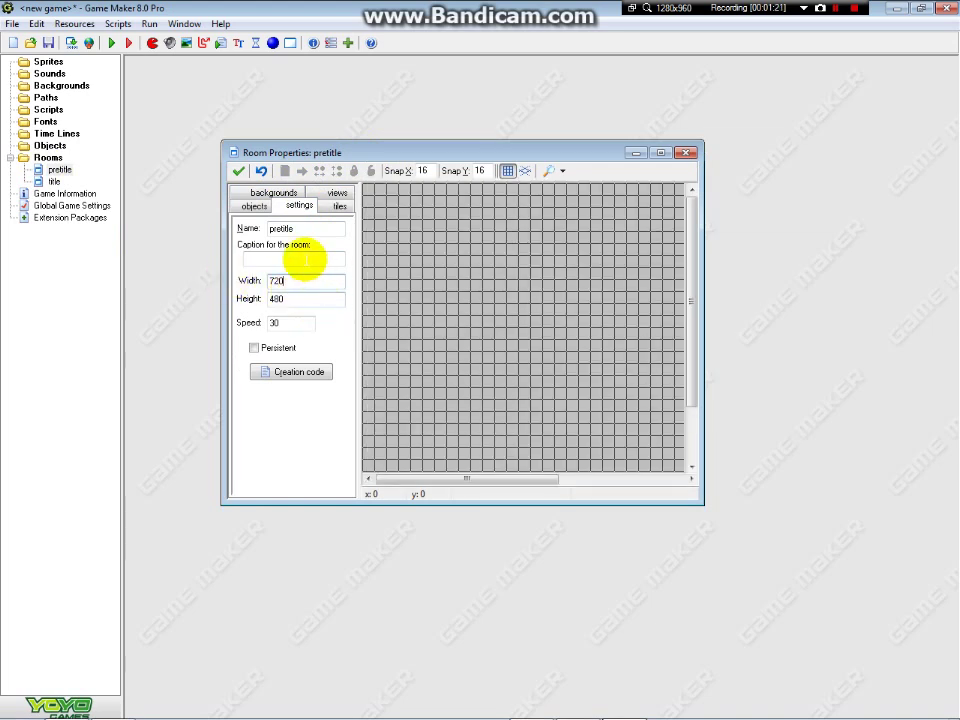
left_click(240, 170)
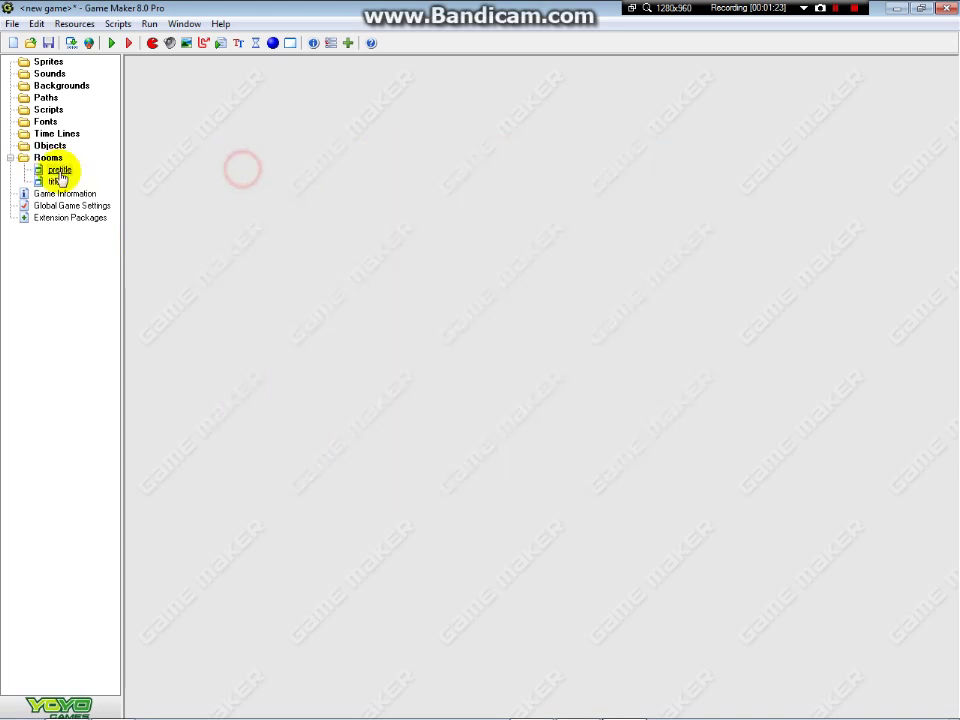
Set the title room's width to 720 in its settings and accept the room properties.
left_click(37, 182)
right_click(34, 186)
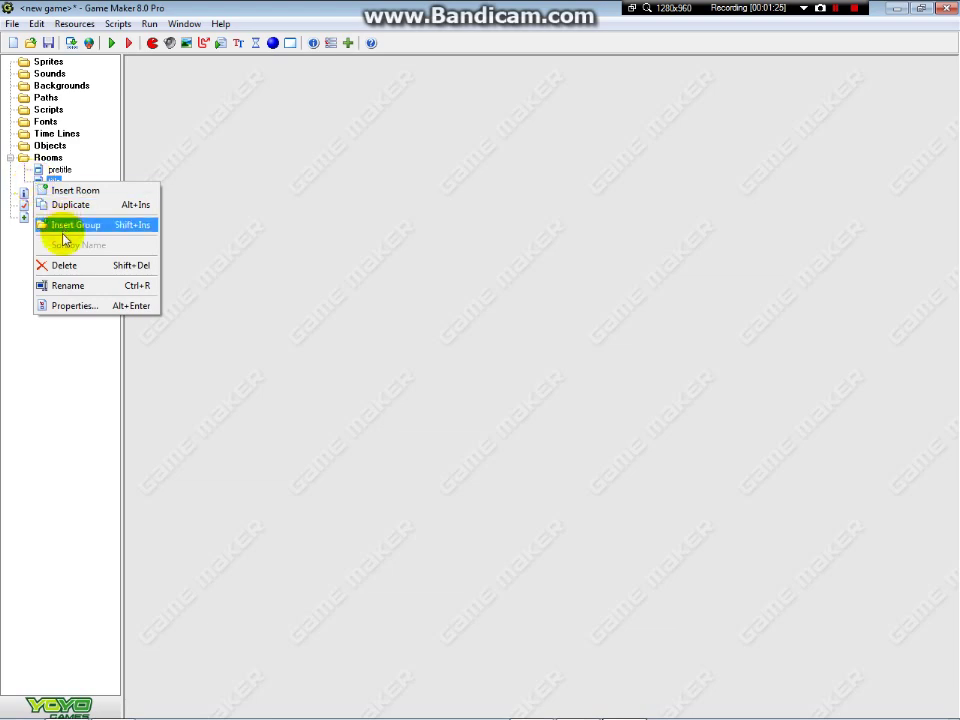
left_click(15, 291)
double_click(40, 182)
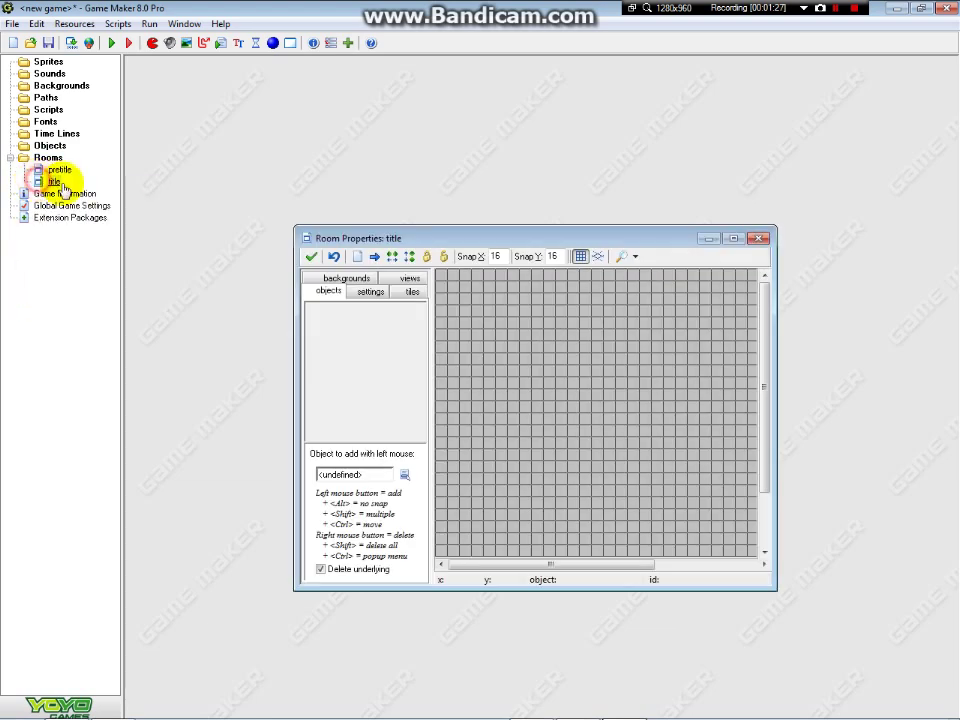
left_click(371, 291)
double_click(369, 366)
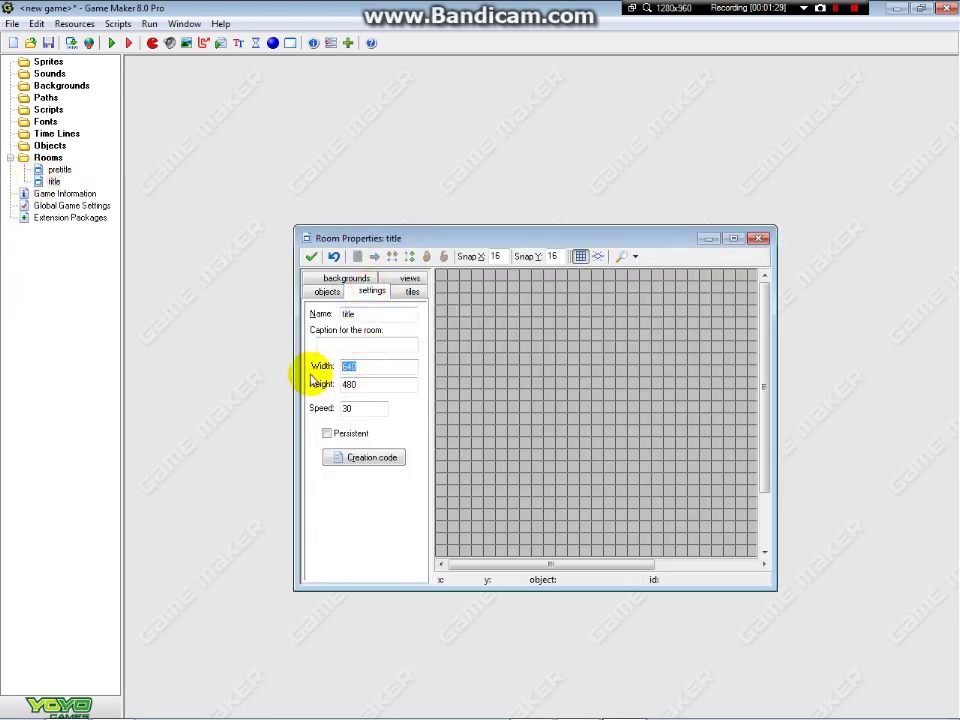
type("720")
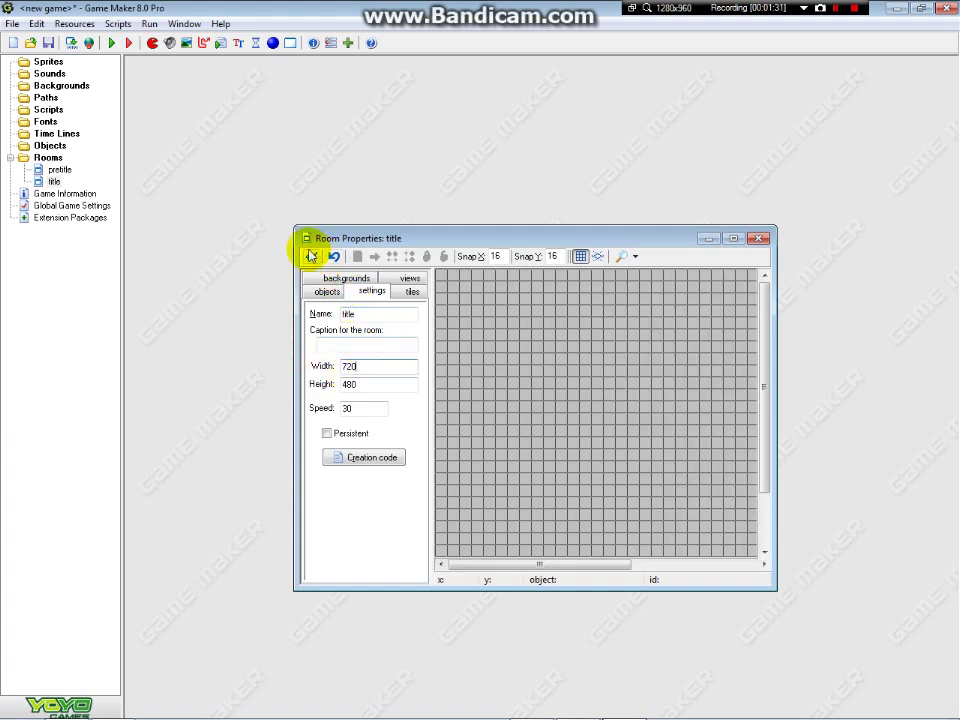
left_click(311, 256)
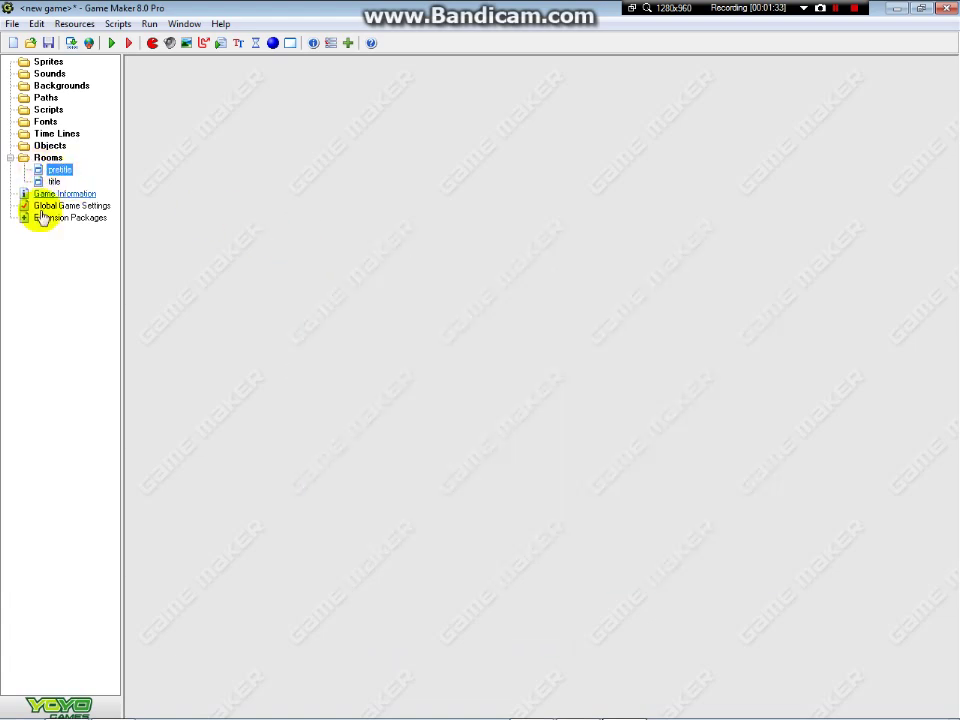
Create a new background resource and name it pretitle.
right_click(43, 85)
left_click(68, 93)
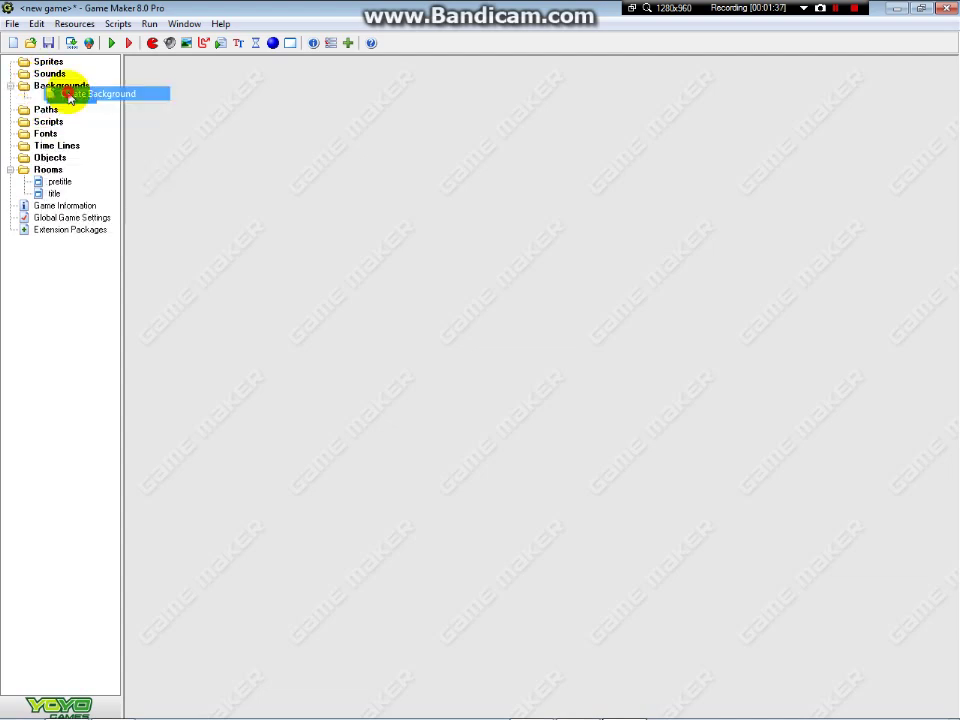
left_click_drag(417, 276, 242, 259)
type("pretitle")
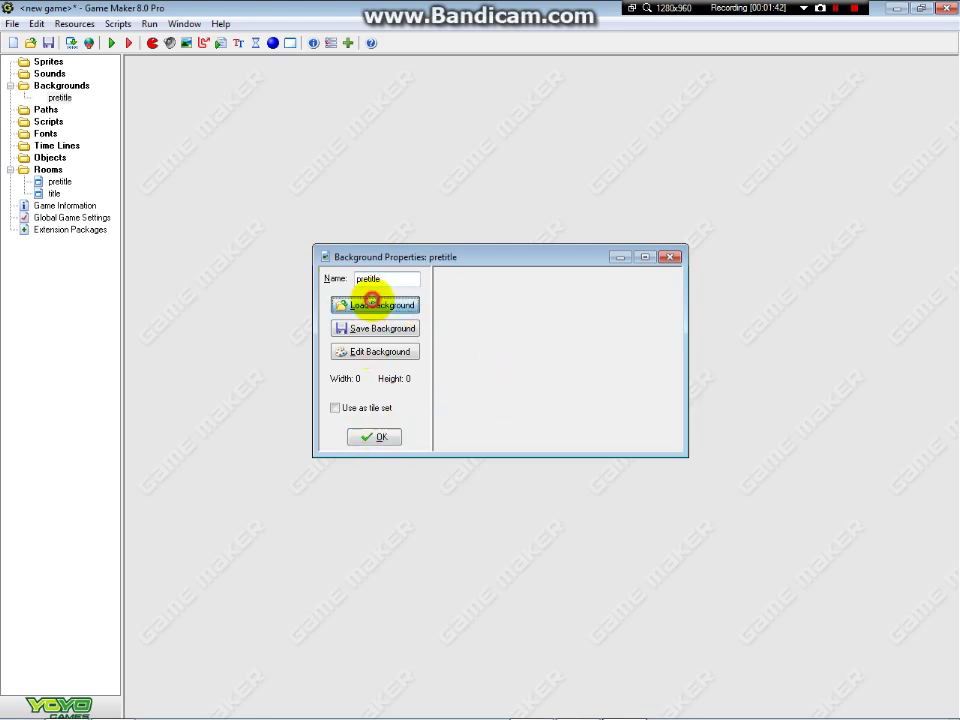
Check the background image's size against the pretitle room's width and height settings, leaving both unchanged.
left_click(371, 302)
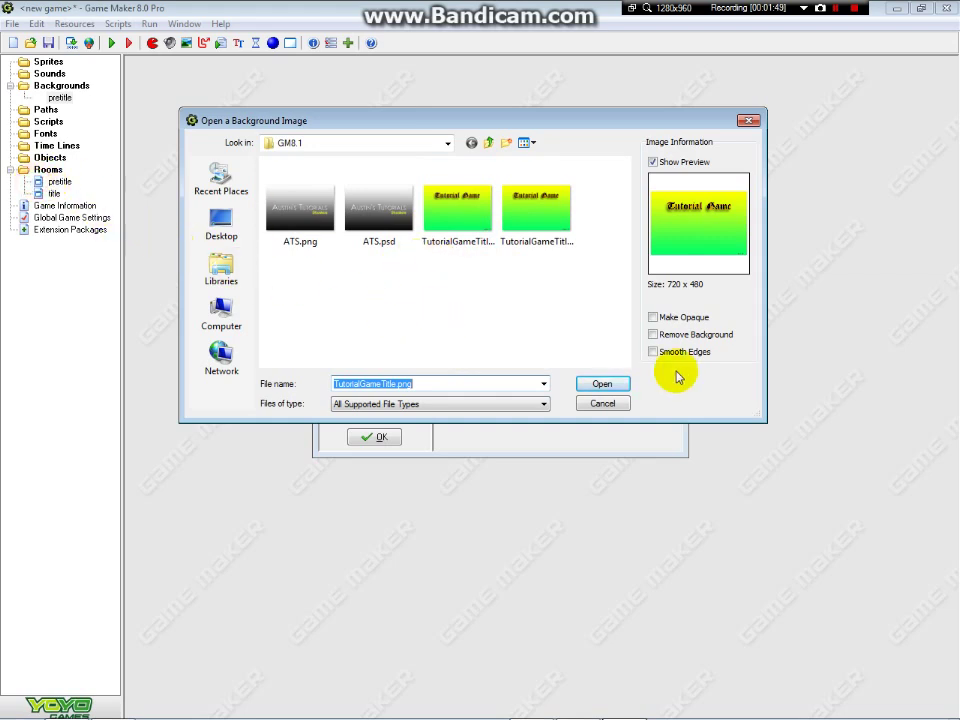
left_click(605, 401)
double_click(45, 185)
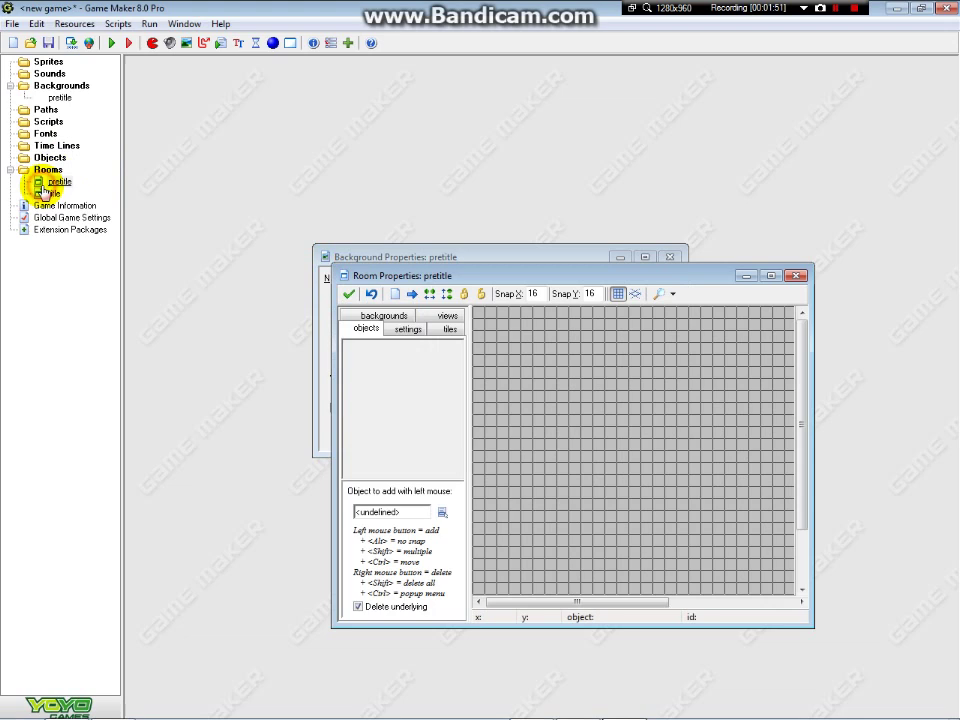
left_click(408, 330)
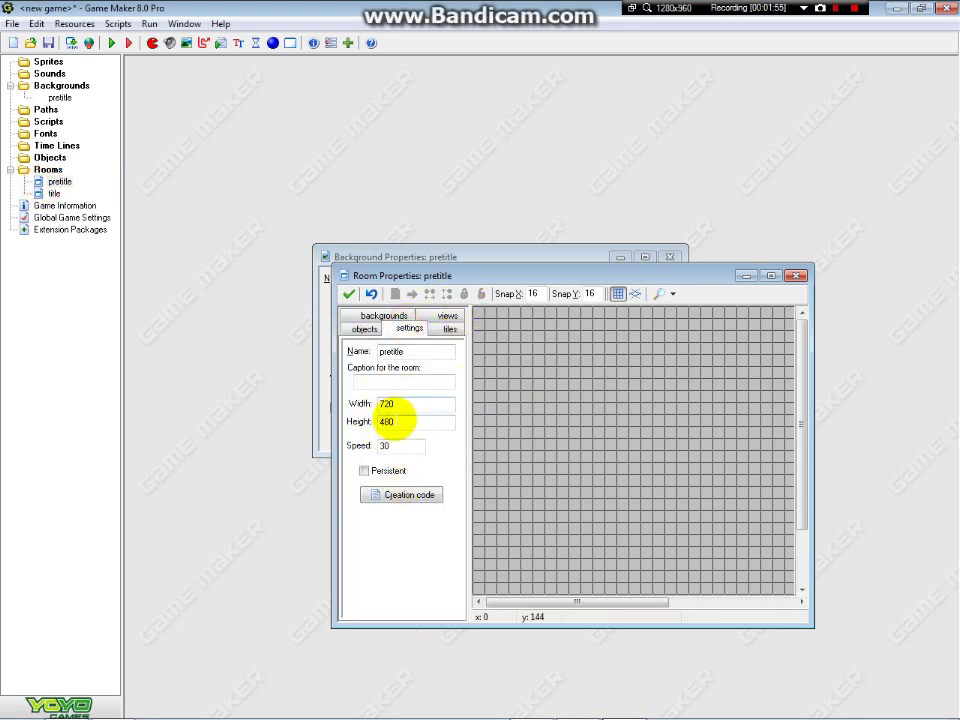
left_click_drag(483, 281, 342, 180)
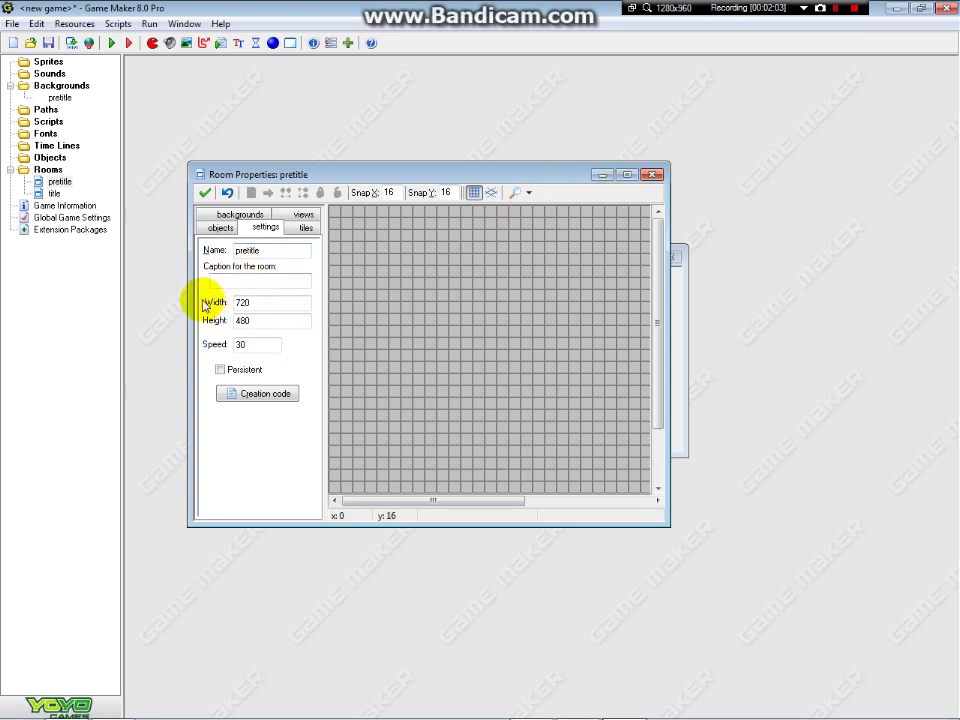
left_click(652, 175)
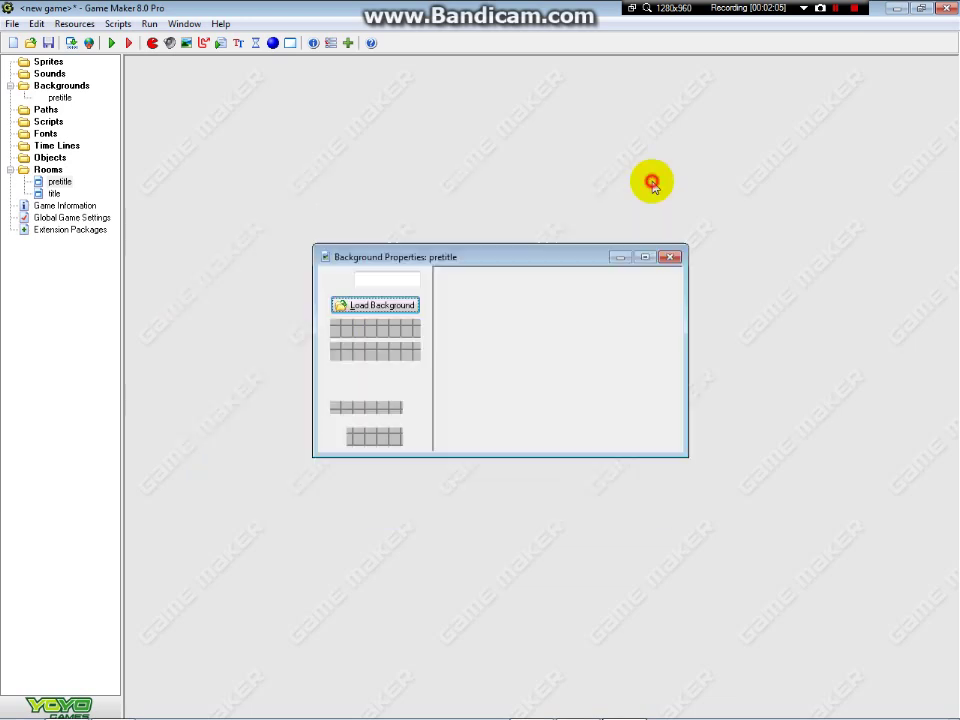
Load the image ATS.png into the pretitle background and accept the background properties.
left_click(364, 302)
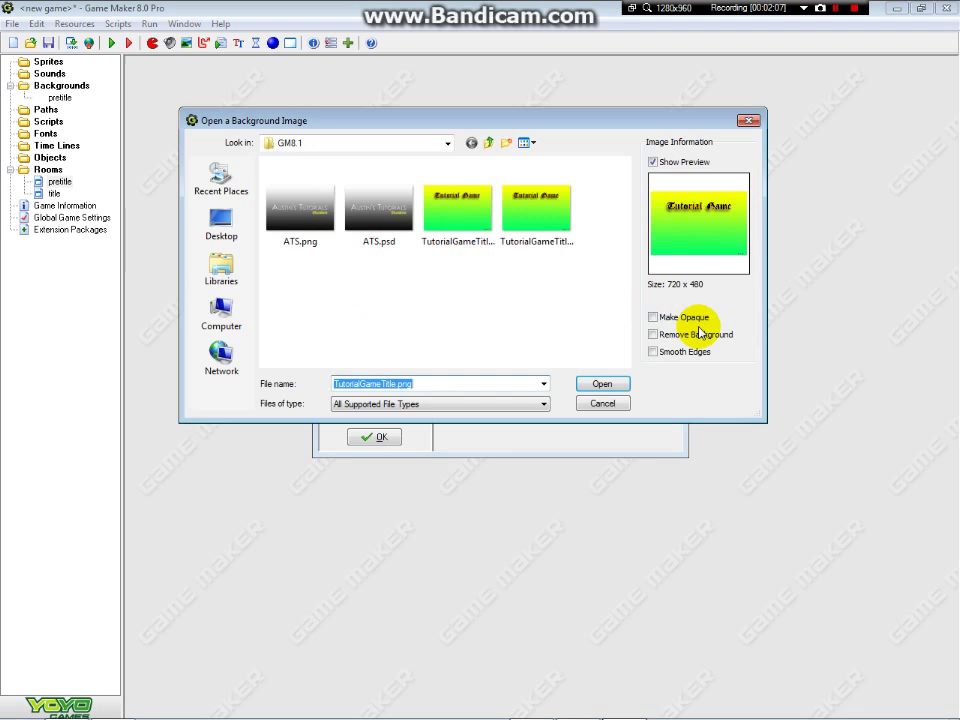
left_click(302, 207)
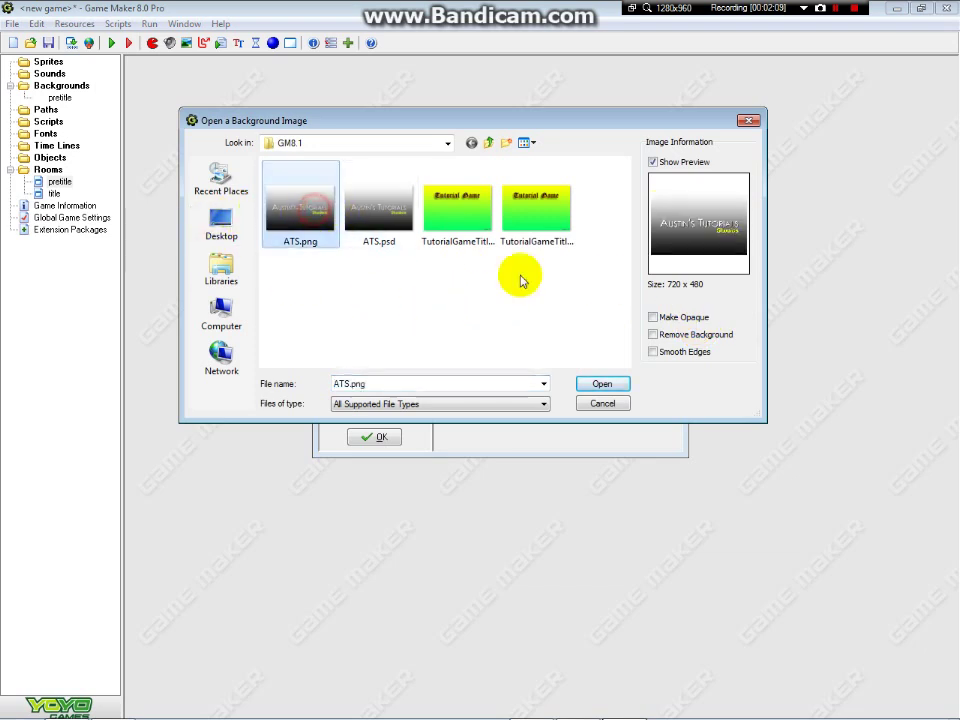
left_click(599, 385)
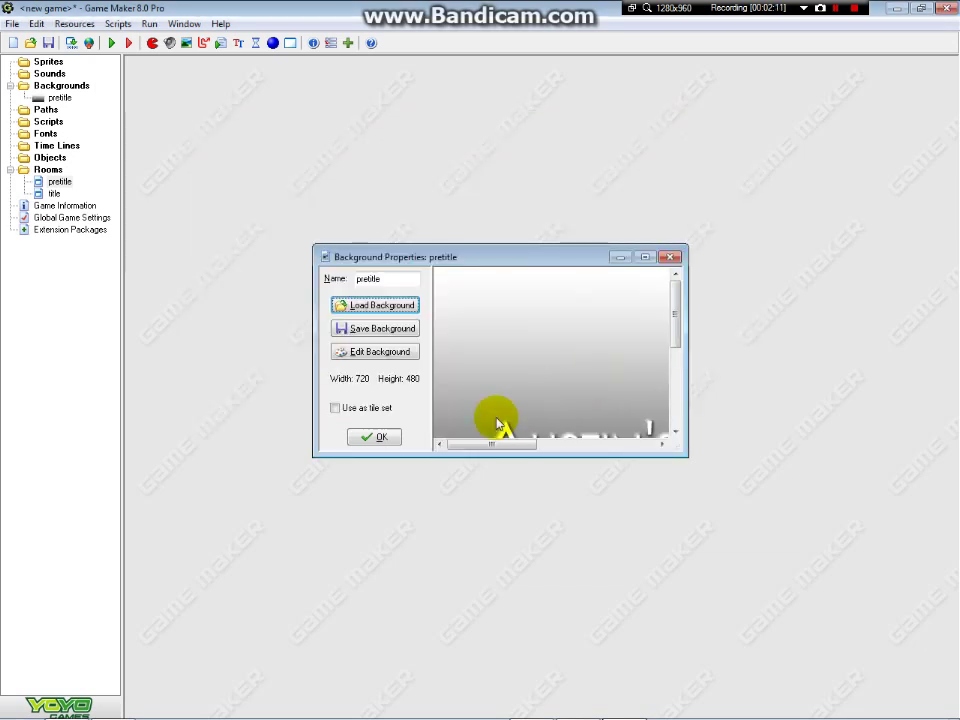
left_click(380, 436)
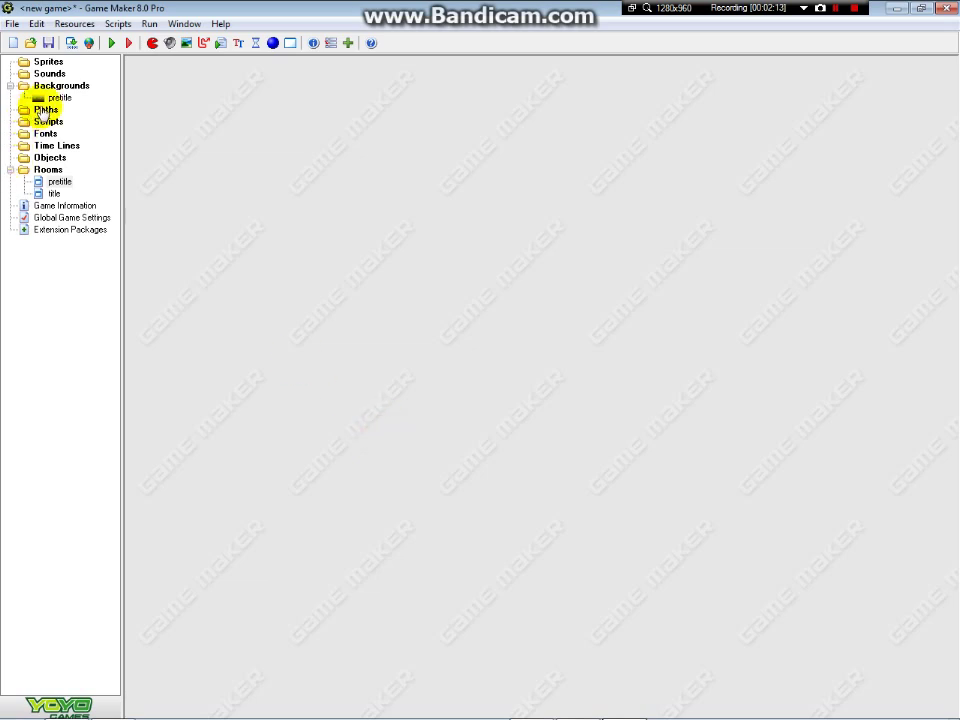
Create a second background resource, name it title, and accept its properties without an image.
right_click(57, 90)
left_click(80, 97)
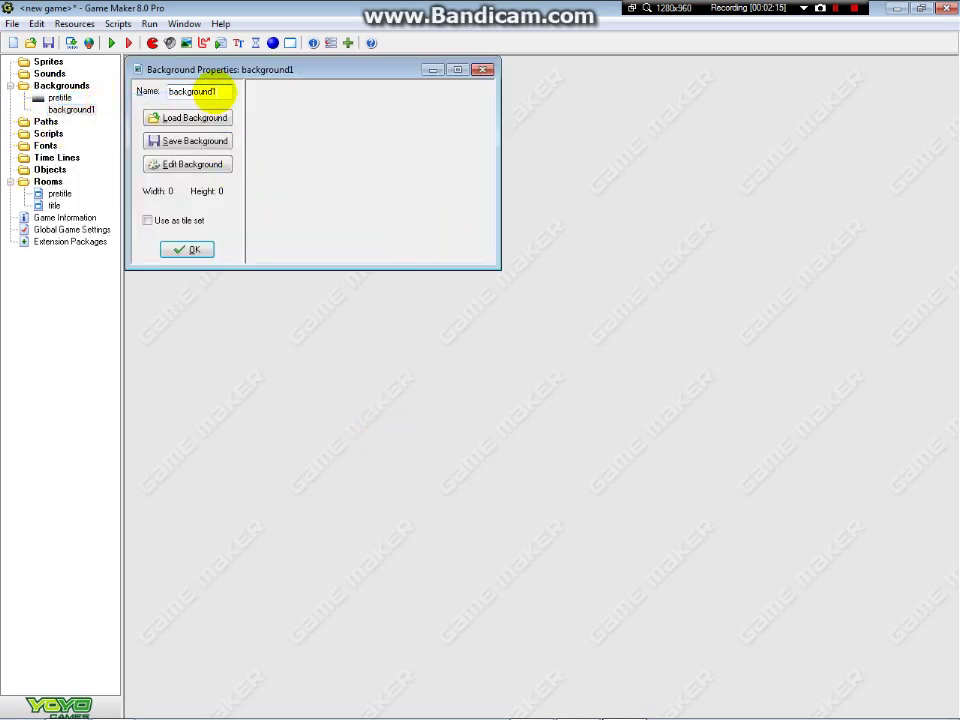
double_click(218, 91)
type("title")
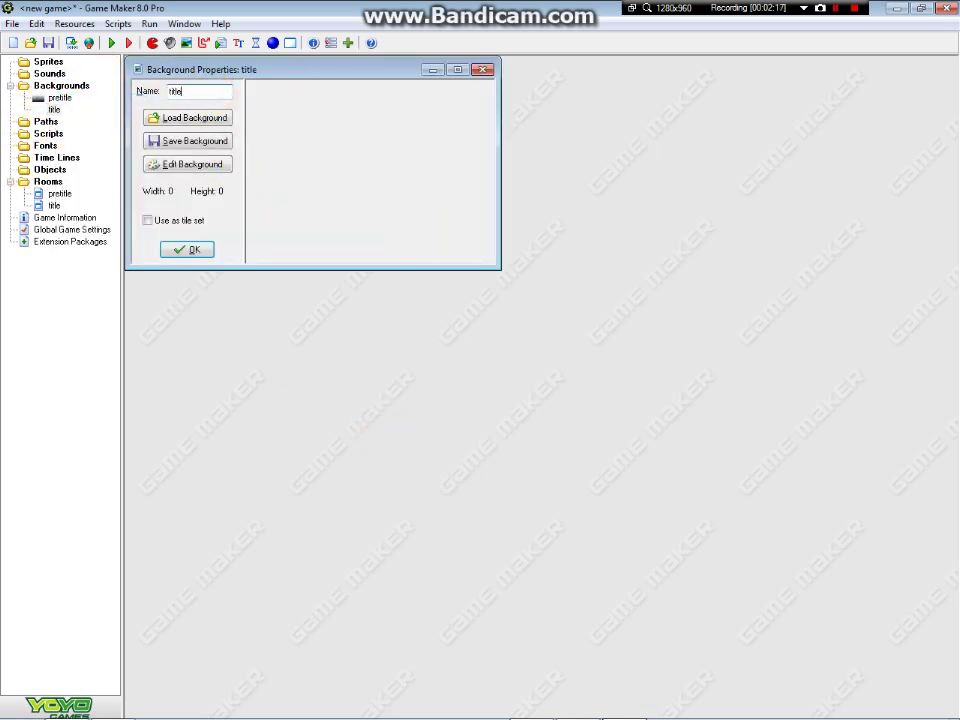
left_click(190, 251)
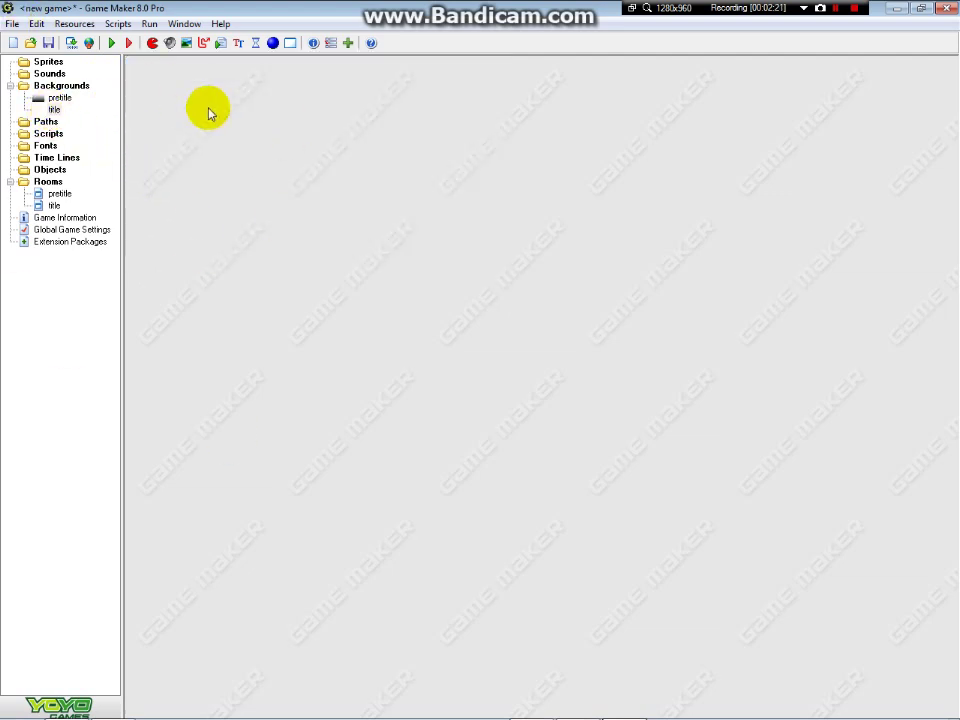
Load the image TutorialGameTitle.png into the title background, accept its properties, and test-run the game in debug mode.
right_click(54, 110)
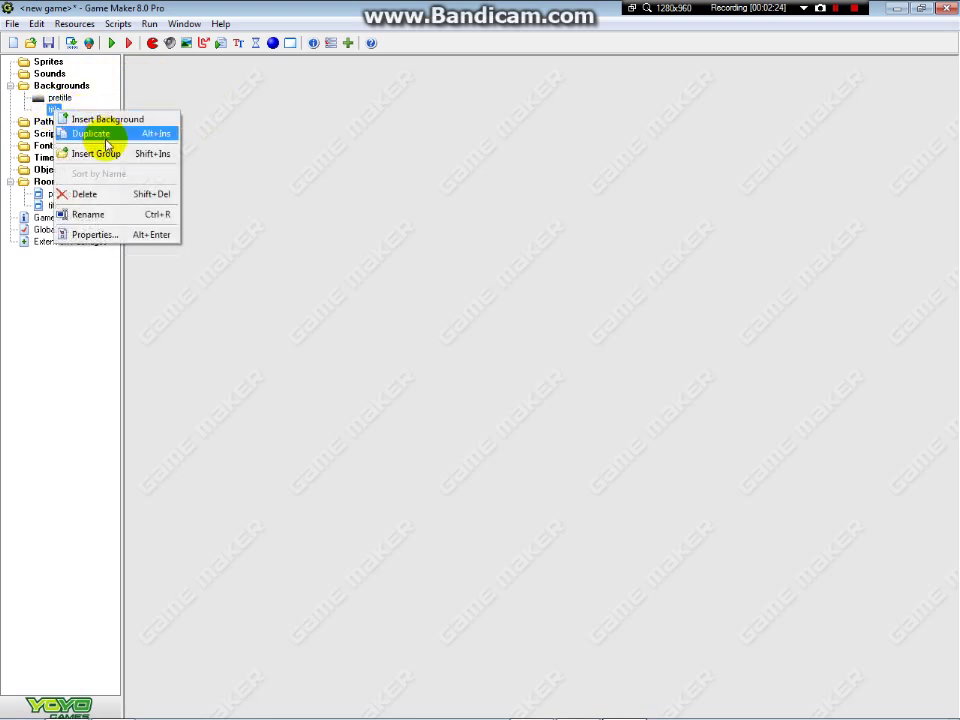
double_click(47, 107)
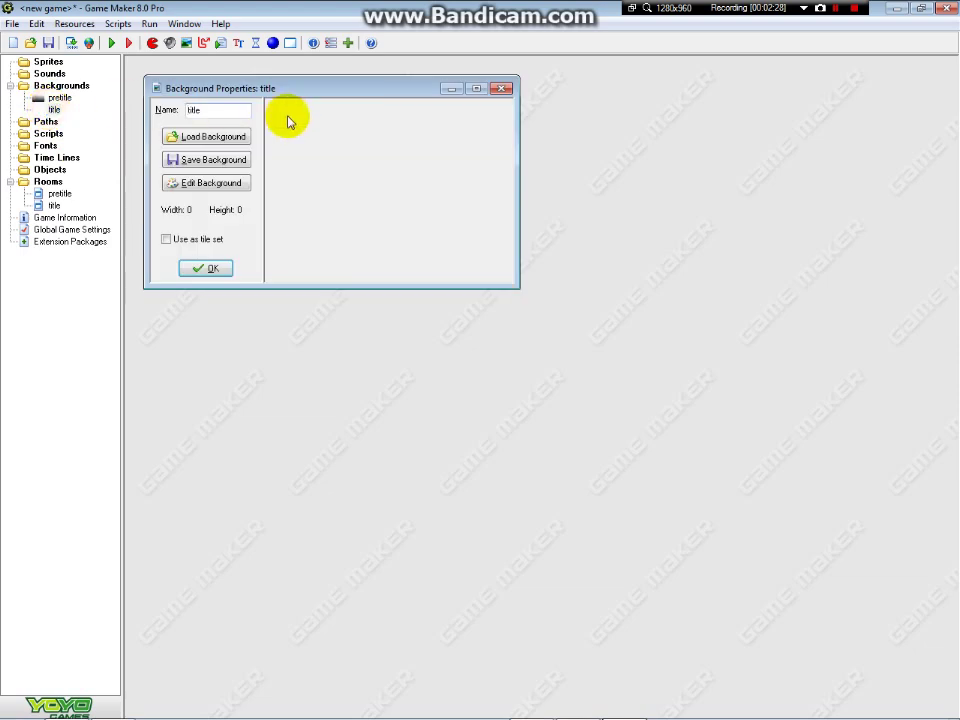
left_click(238, 140)
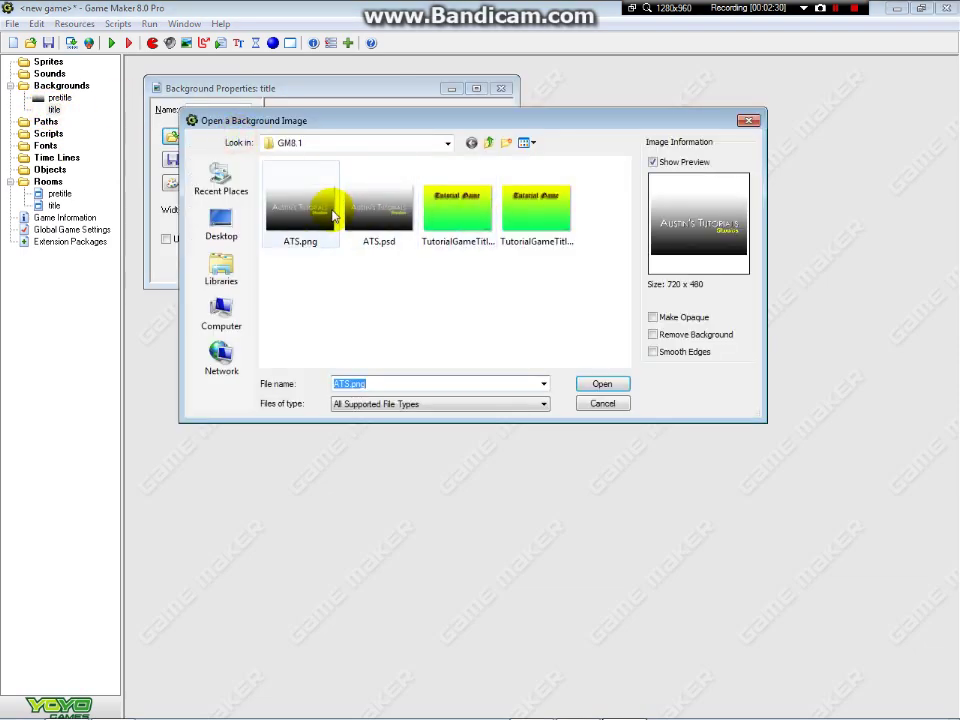
left_click(445, 214)
left_click(604, 383)
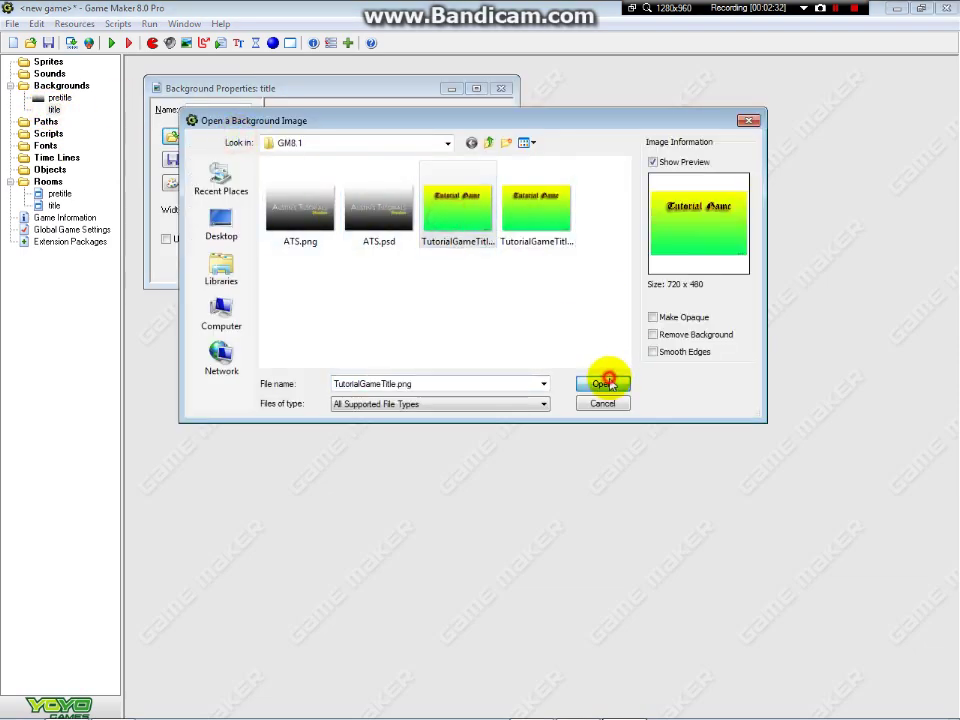
left_click(210, 274)
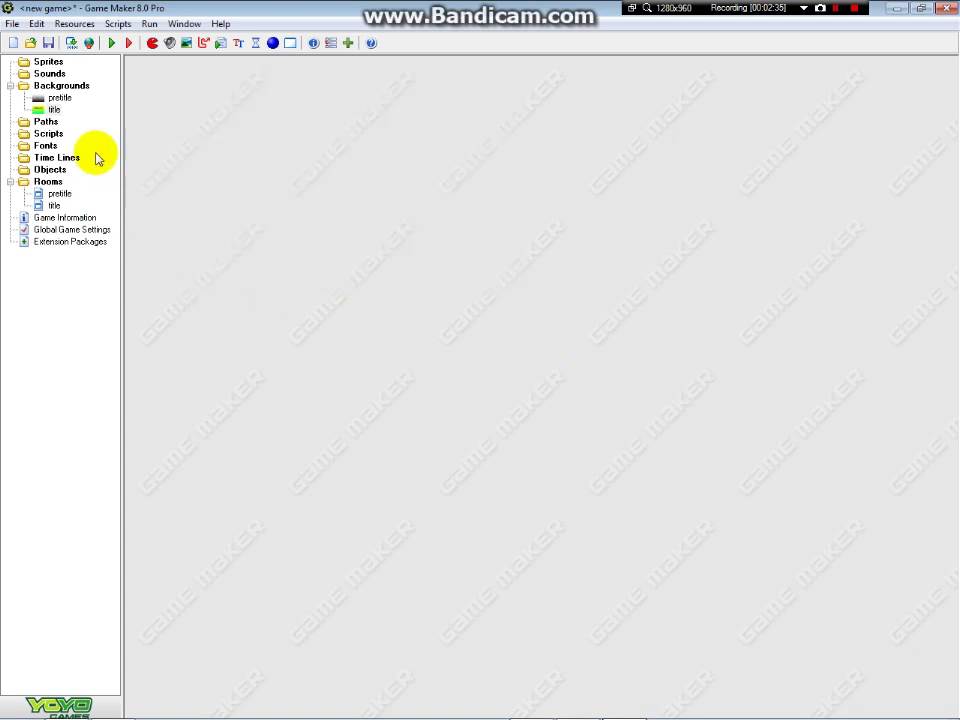
left_click(128, 46)
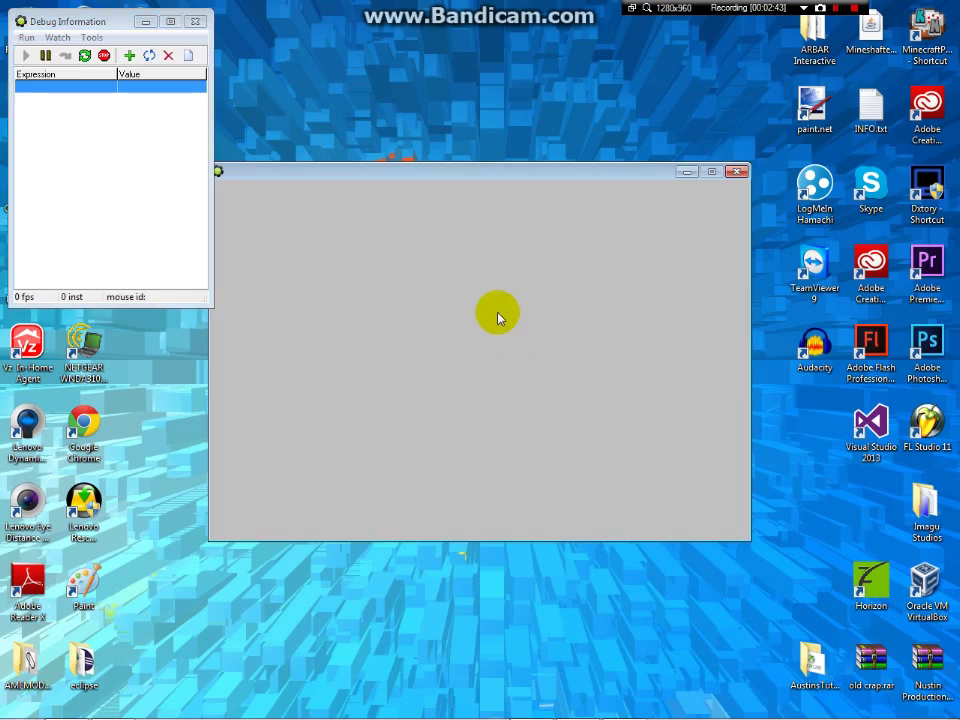
left_click(738, 174)
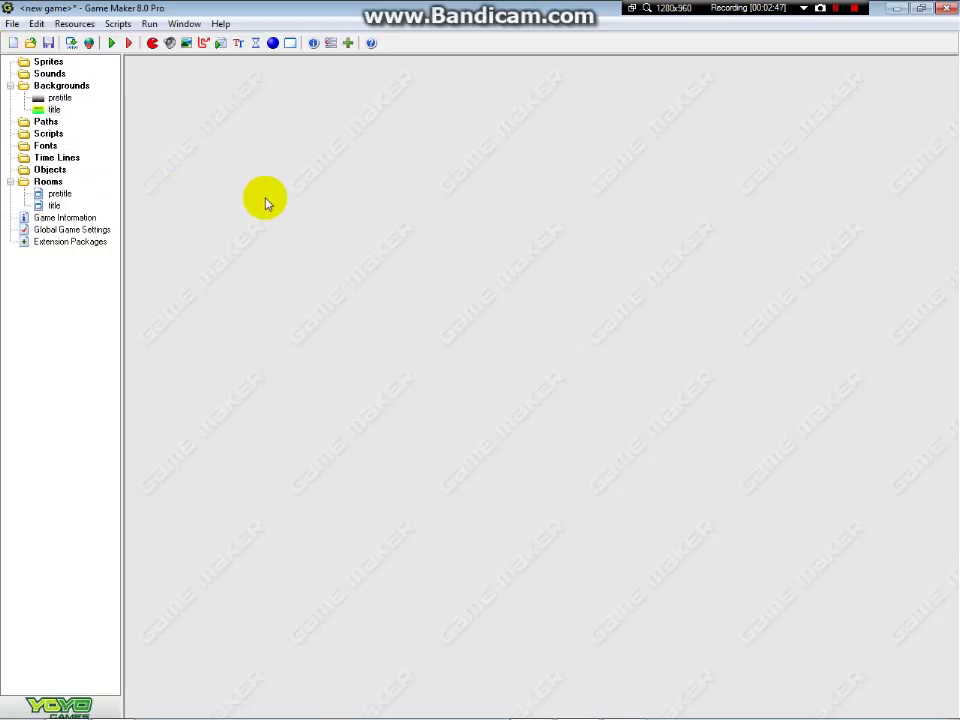
Assign the pretitle background to Background 0 of the pretitle room and accept the room's changes.
double_click(42, 193)
left_click(226, 150)
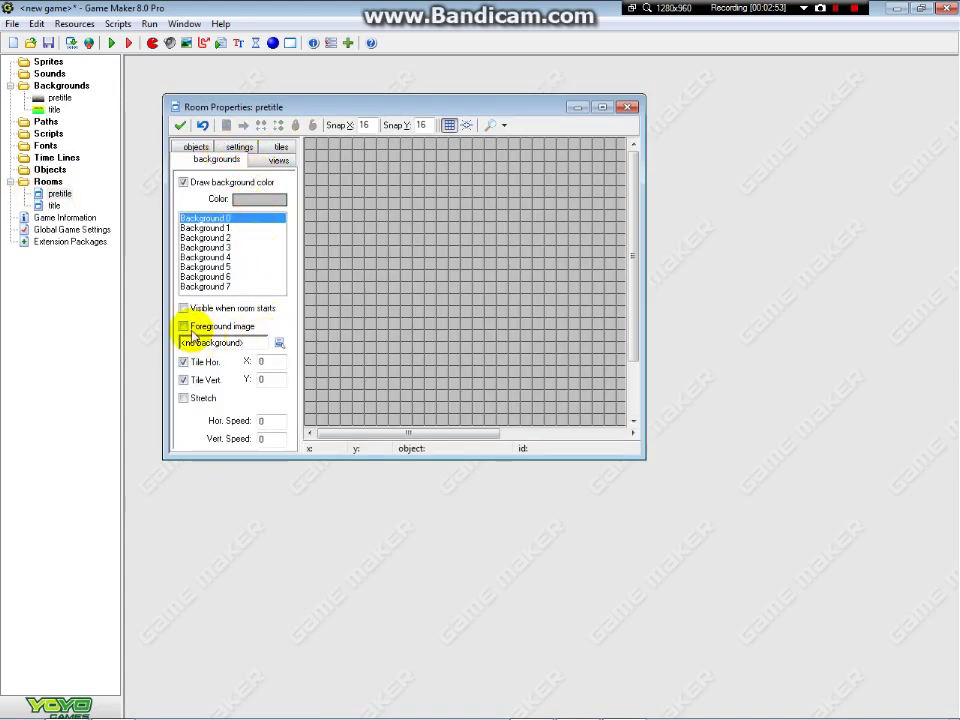
left_click(279, 342)
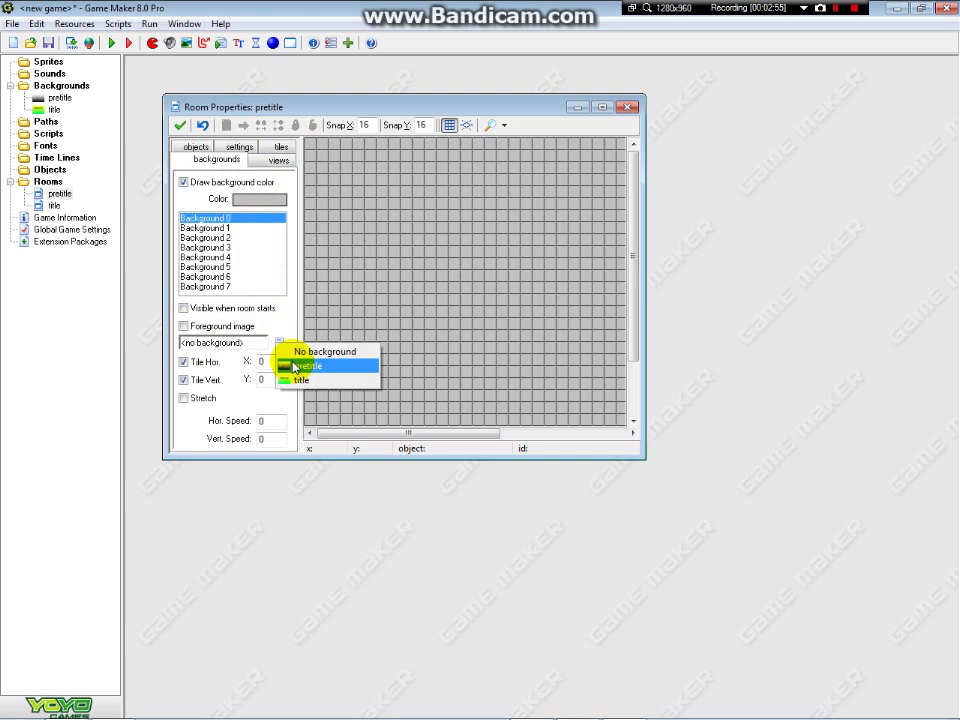
left_click(298, 370)
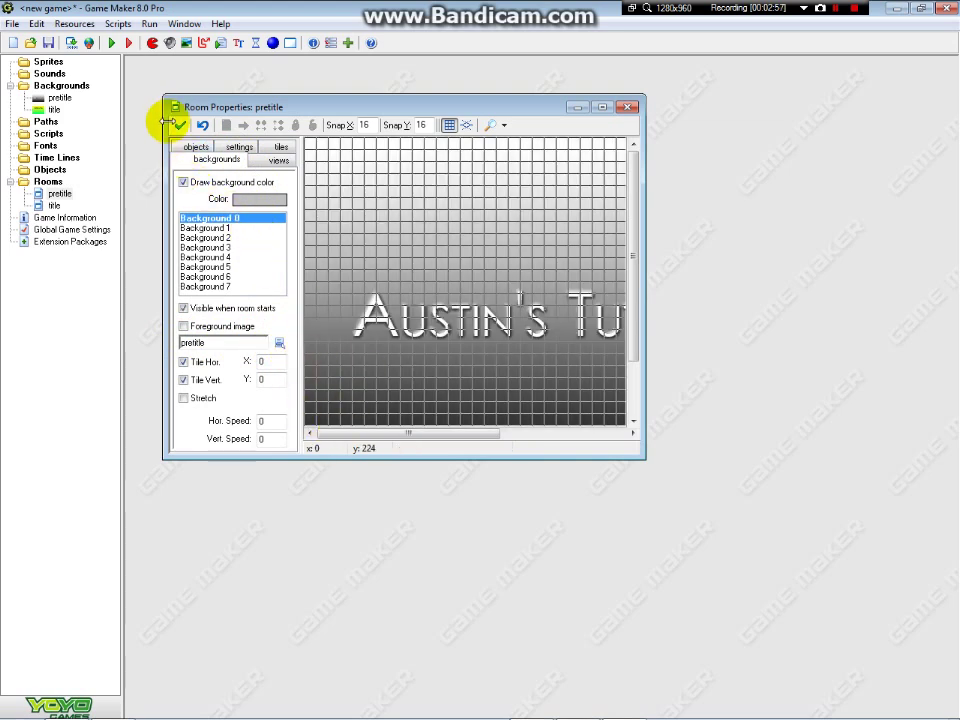
left_click(177, 127)
Assign the title background to Background 0 of the title room, accept the changes, and test-run the game in debug mode.
double_click(54, 205)
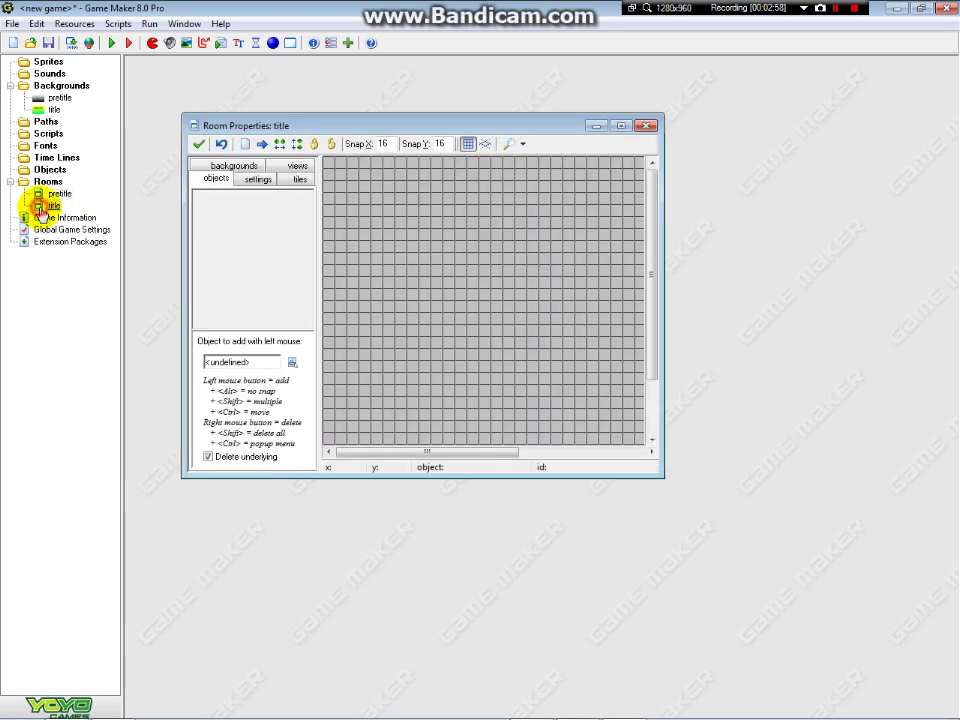
left_click(291, 362)
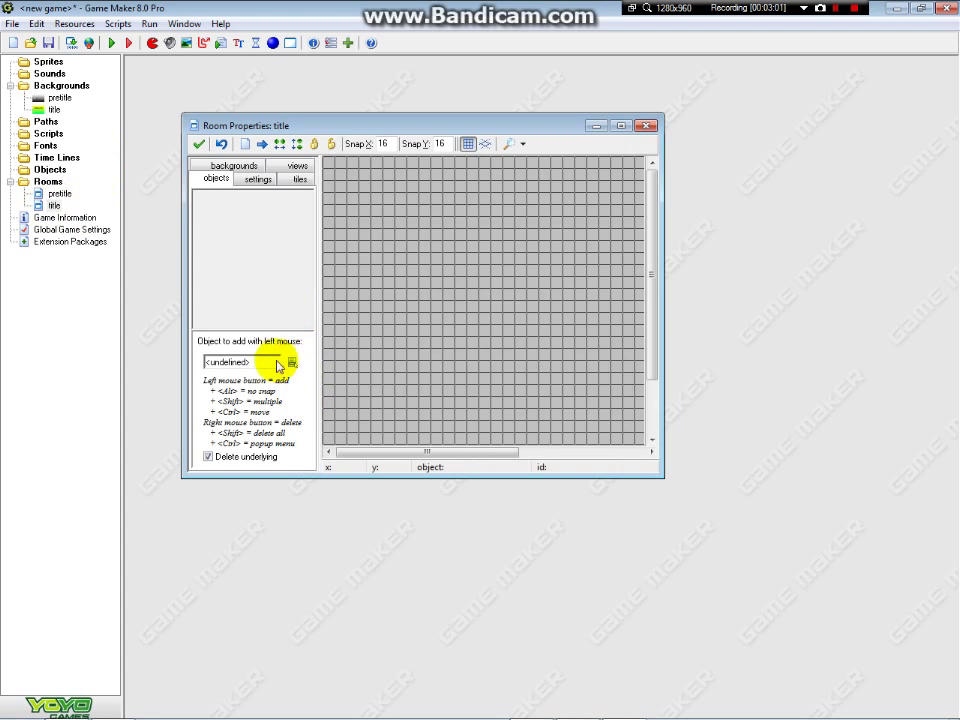
left_click(232, 167)
left_click(298, 362)
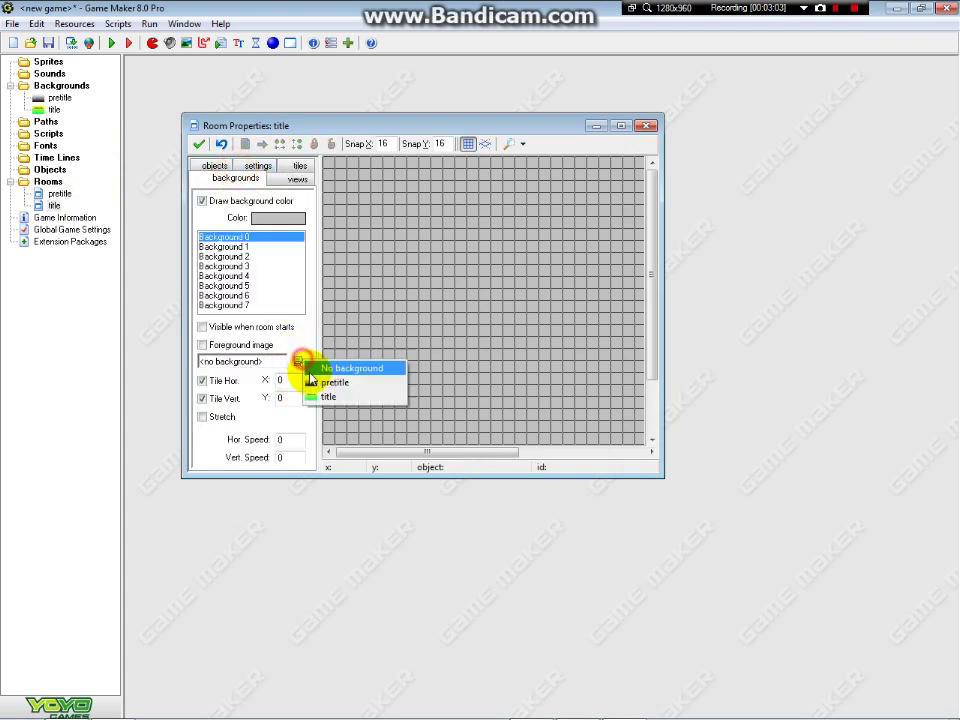
left_click(327, 397)
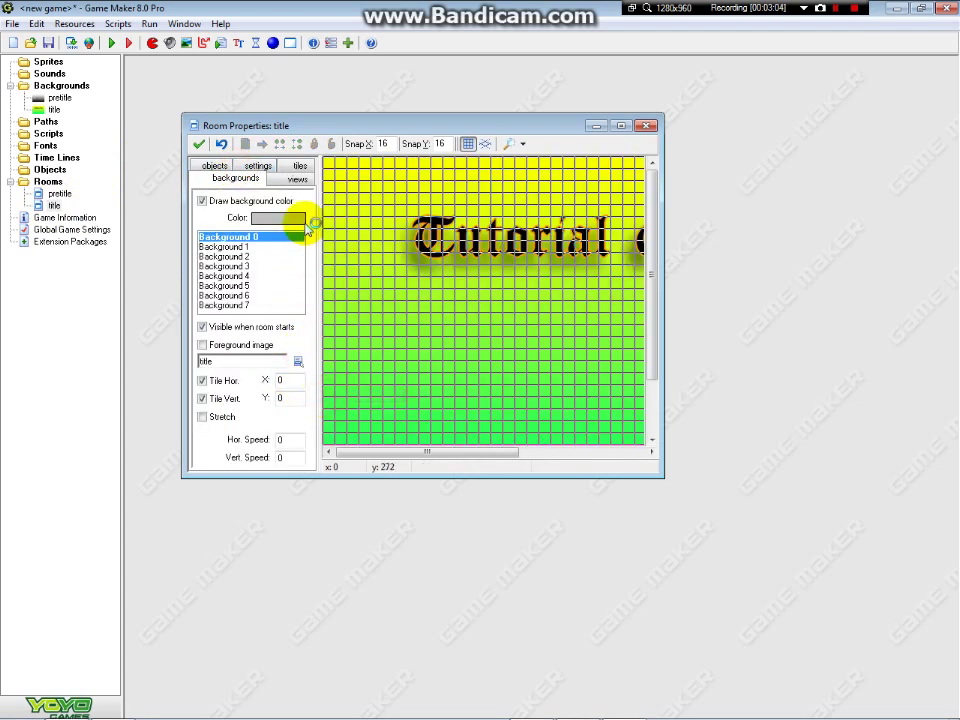
left_click(199, 146)
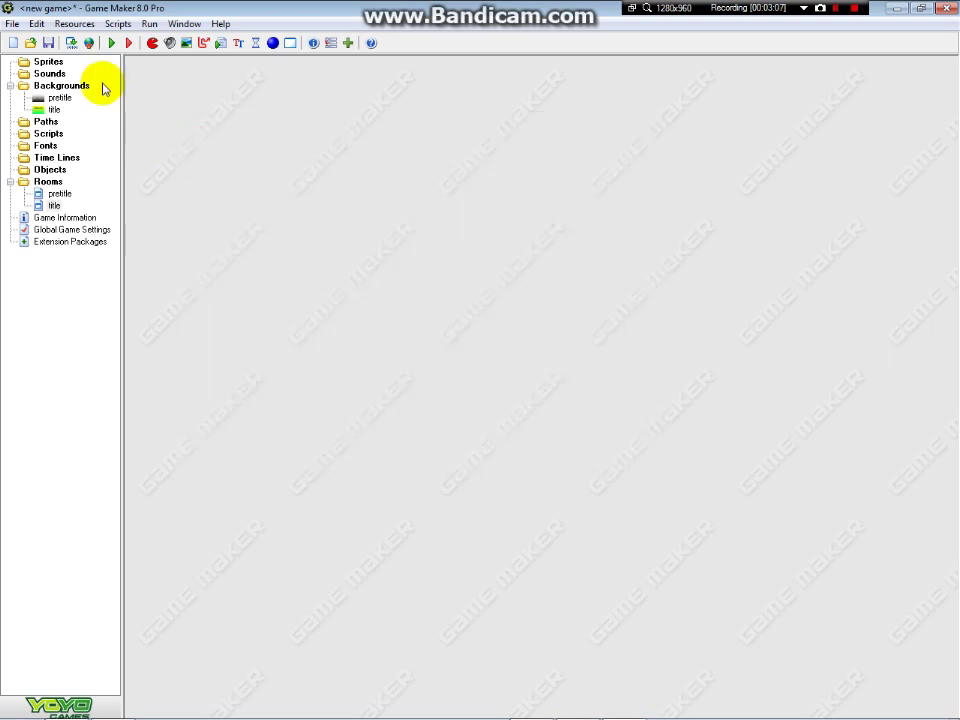
left_click(130, 44)
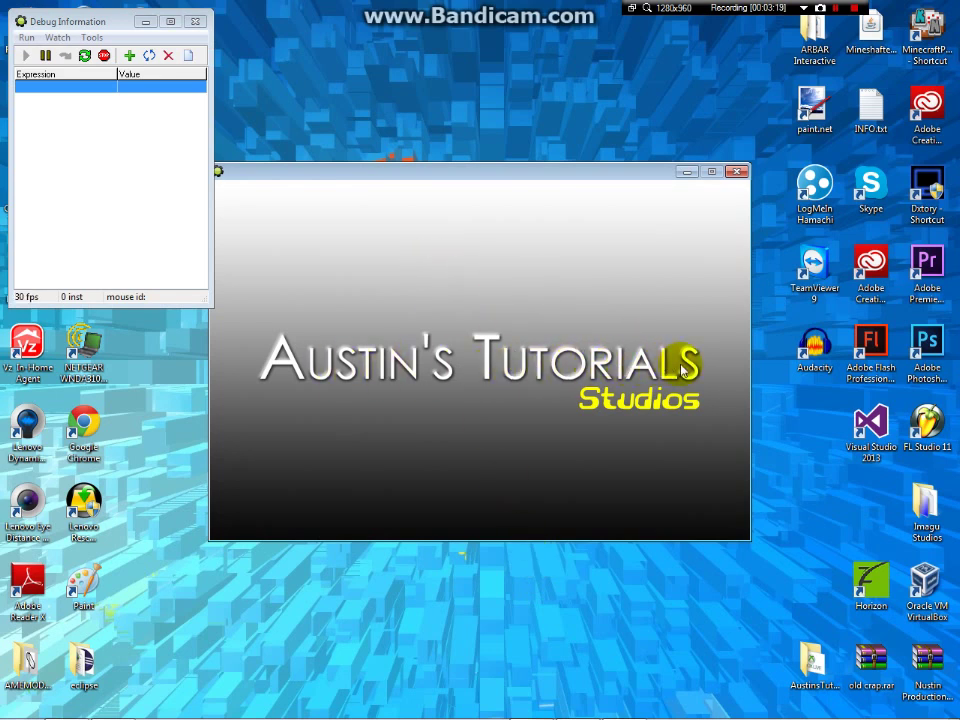
left_click(738, 176)
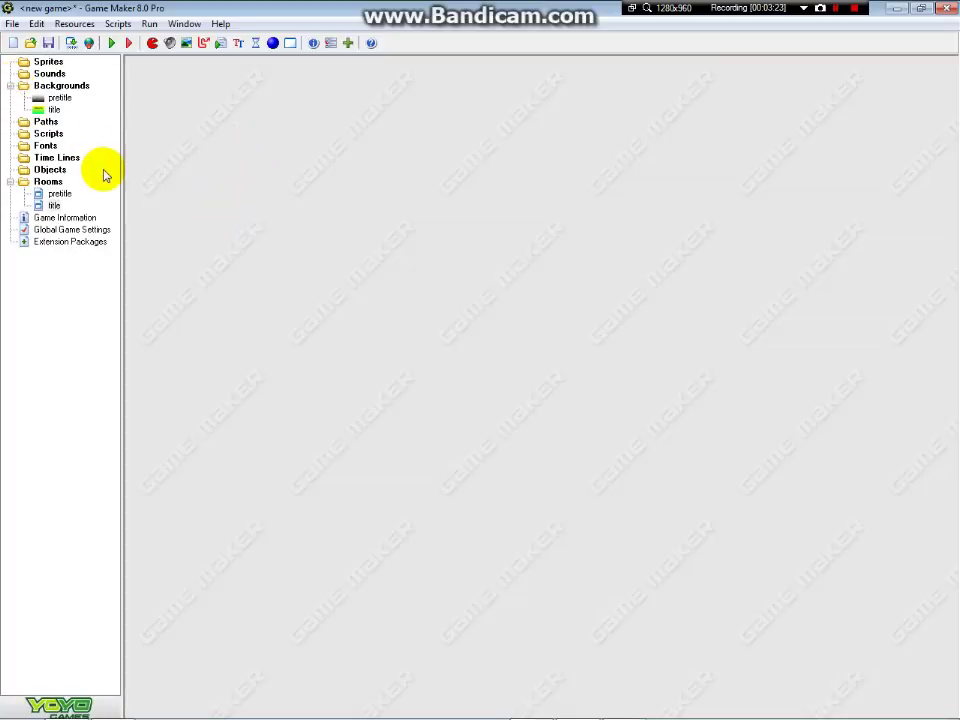
Create a new object resource and name it timer.
right_click(48, 170)
left_click(70, 182)
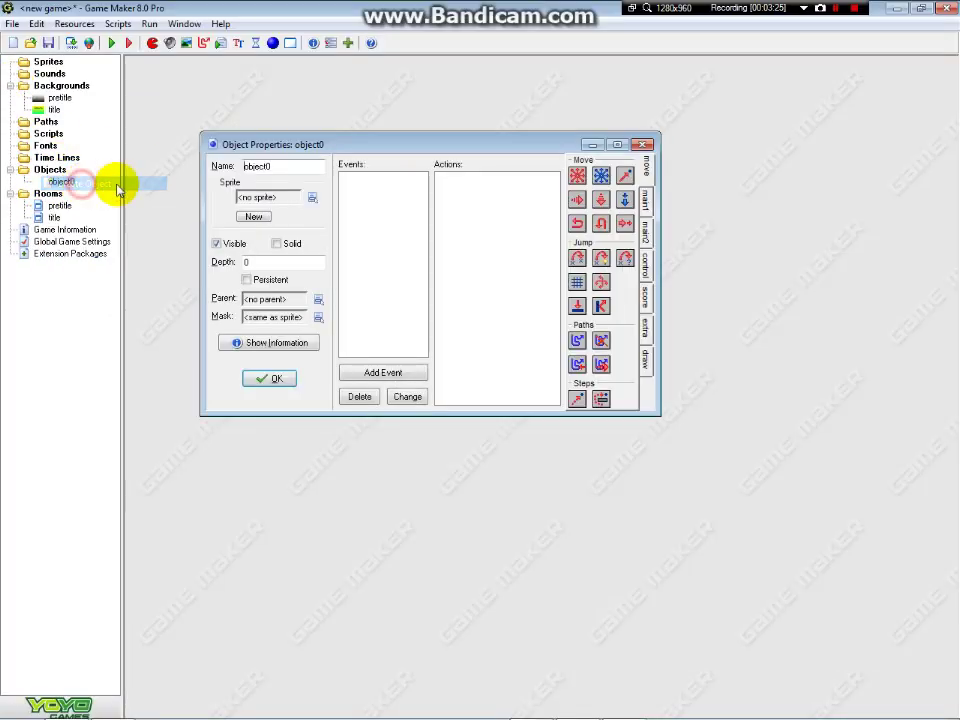
double_click(294, 166)
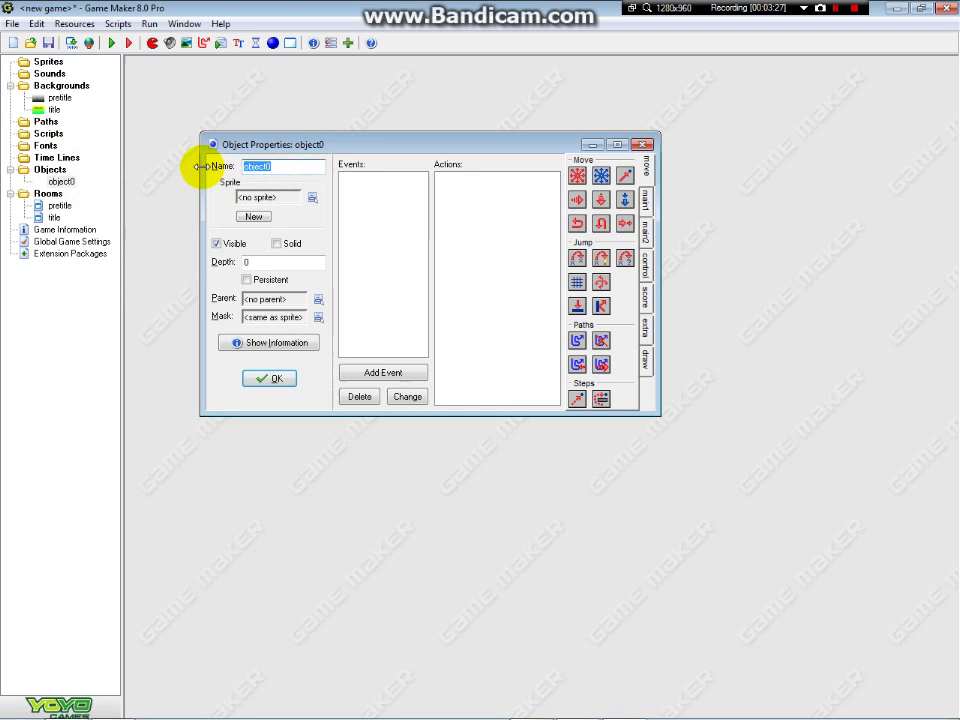
type("timer")
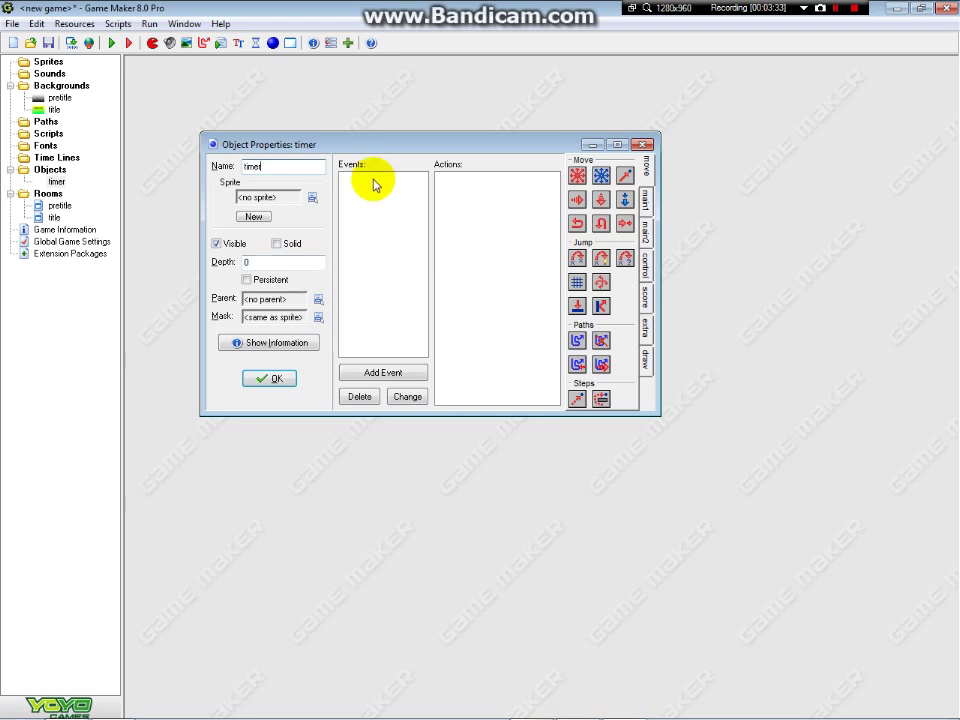
Add a Room start event to the timer object.
right_click(374, 216)
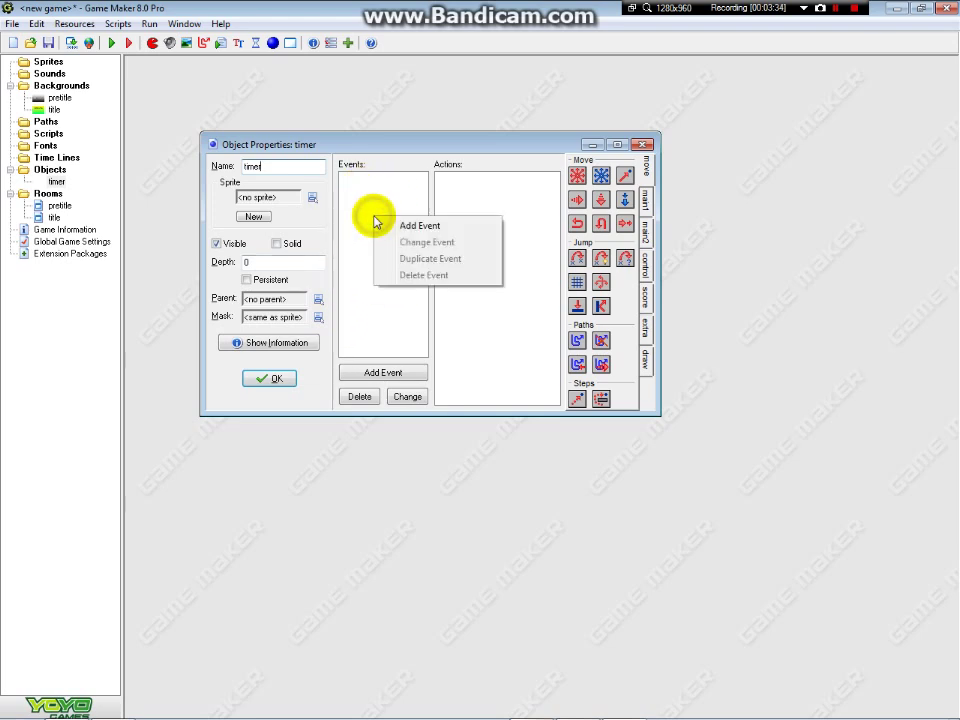
left_click(393, 373)
left_click(543, 318)
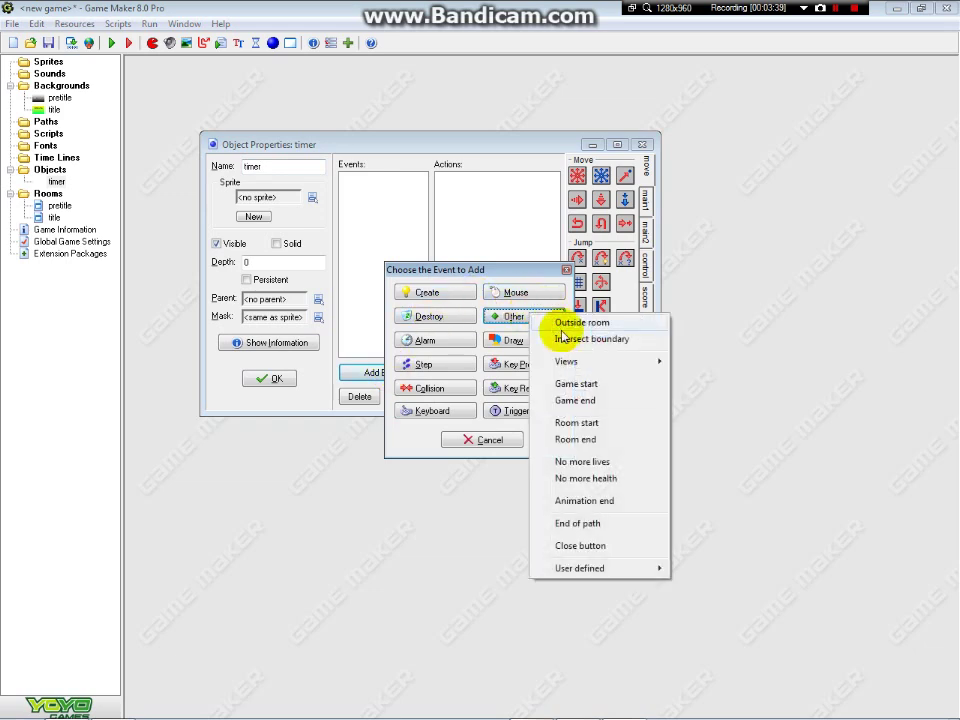
left_click(566, 422)
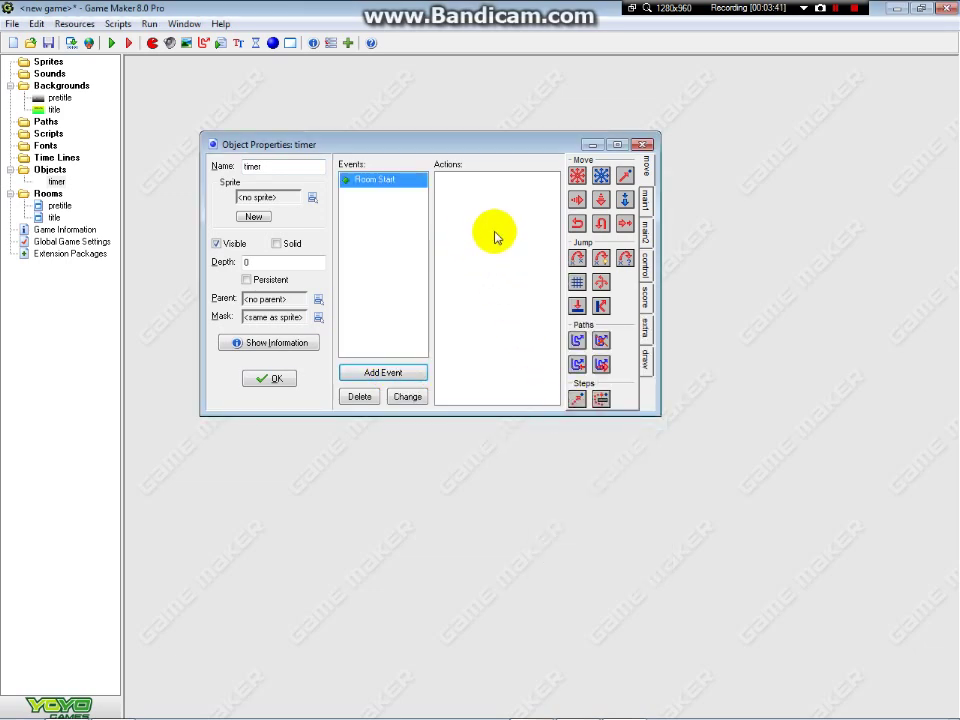
Add a Sleep action of 2000 milliseconds with redraw set to true to the timer's Room Start event.
left_click(645, 230)
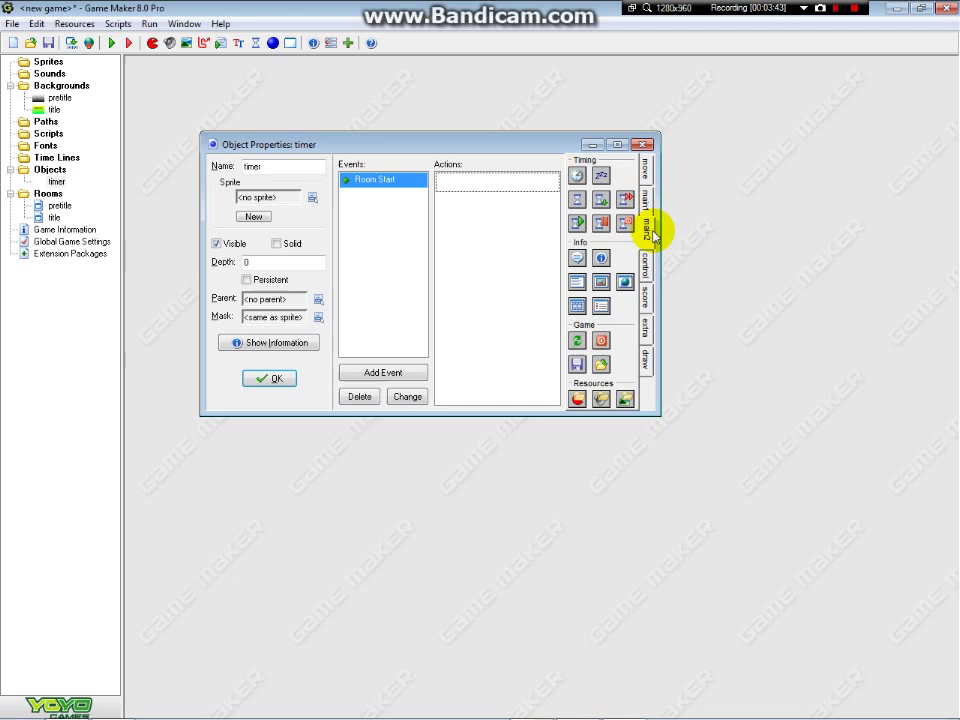
left_click(658, 262)
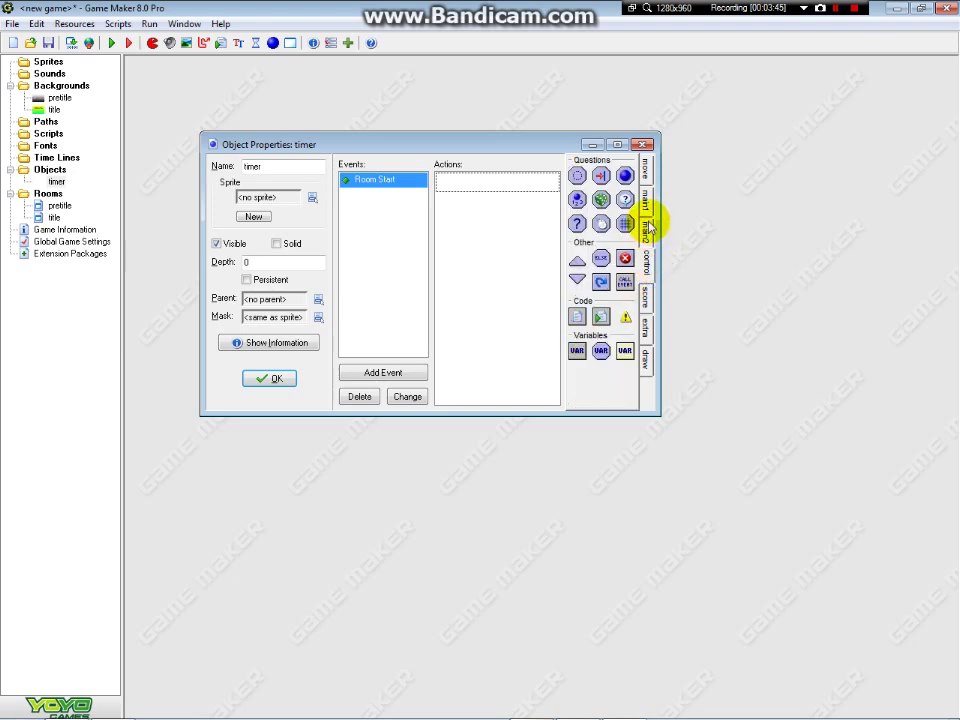
left_click(648, 192)
left_click(648, 236)
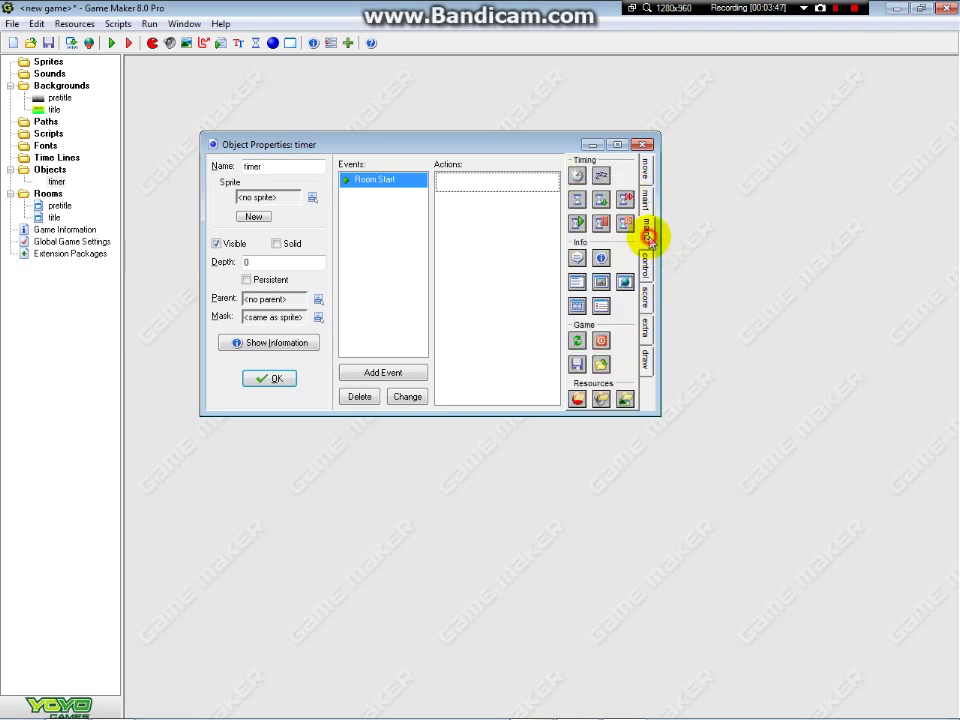
left_click(648, 264)
left_click(650, 296)
left_click(648, 264)
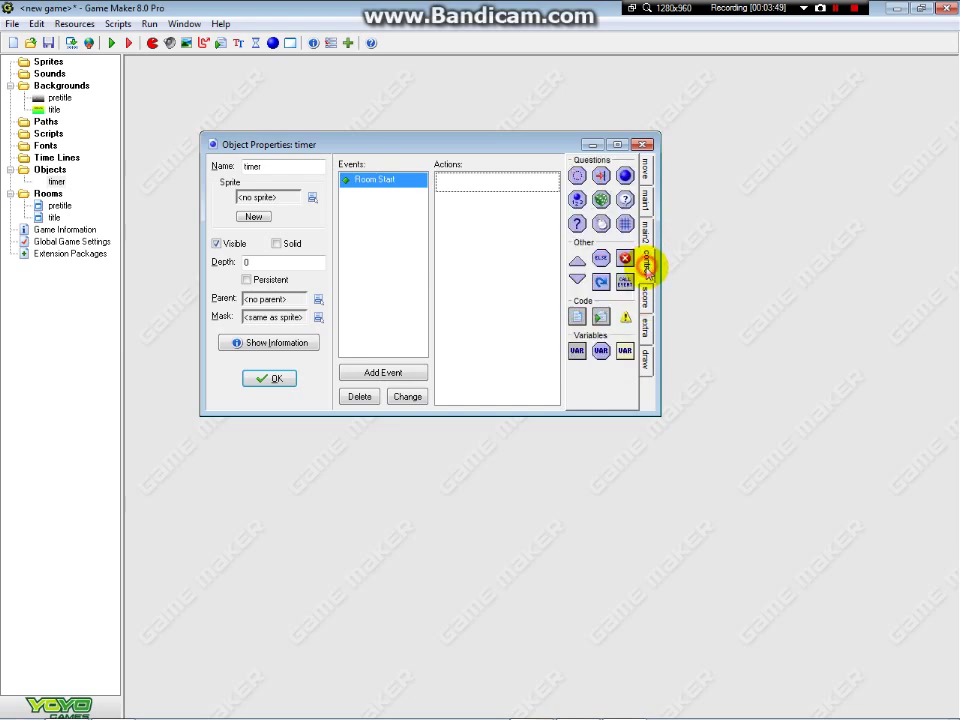
left_click(650, 204)
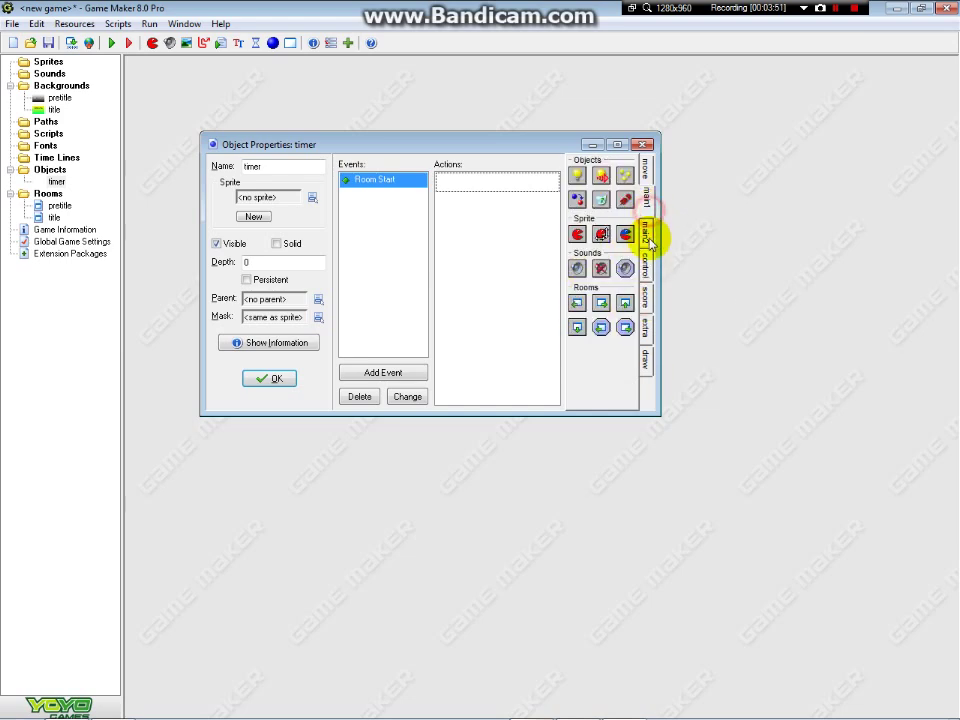
left_click(650, 234)
left_click_drag(601, 176, 458, 195)
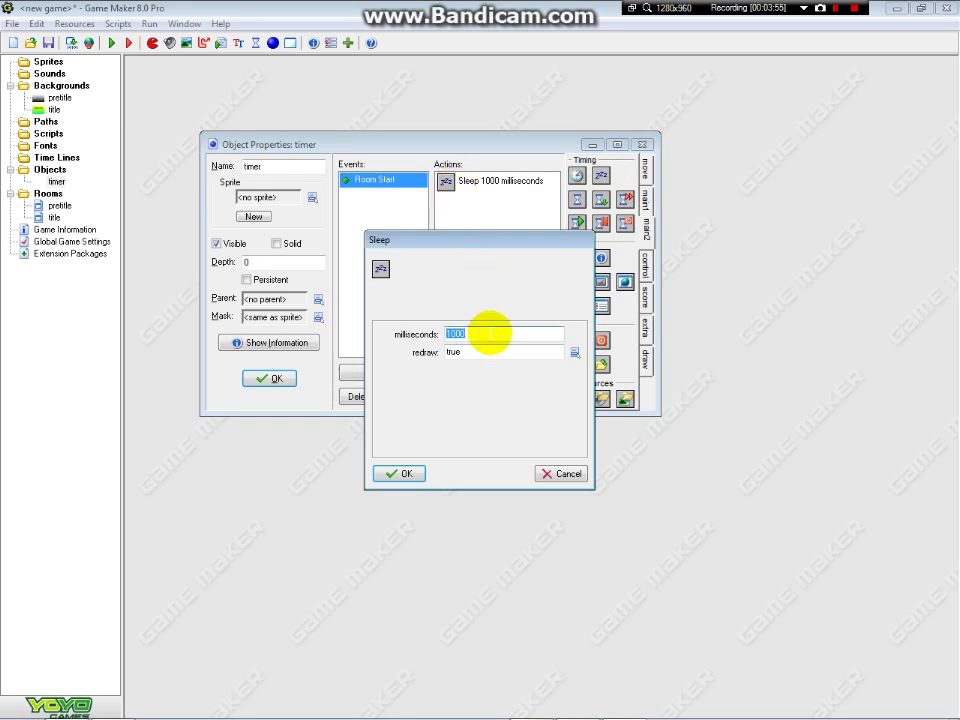
type("200")
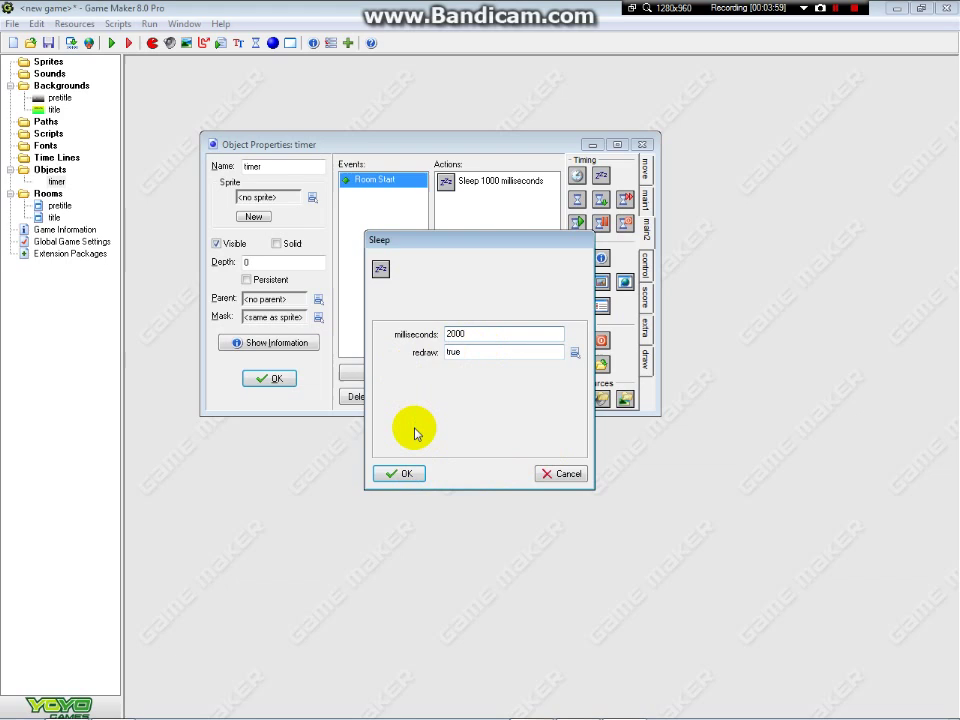
left_click(407, 473)
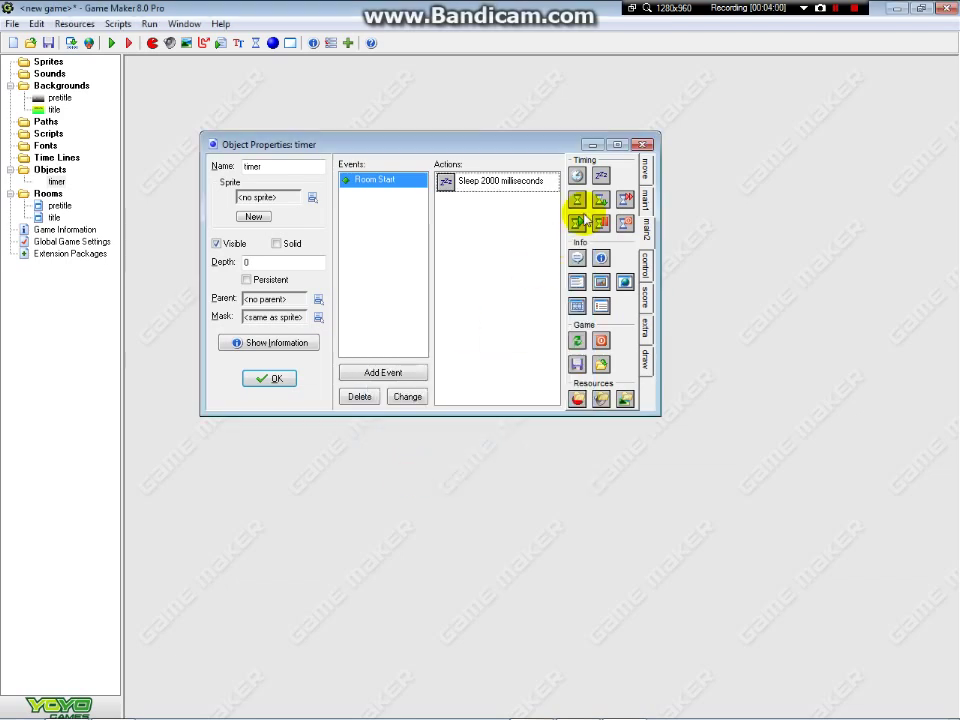
Add a Different Room action going to the title room, with no transition, after the Sleep action and accept the timer object.
left_click(645, 235)
left_click(647, 197)
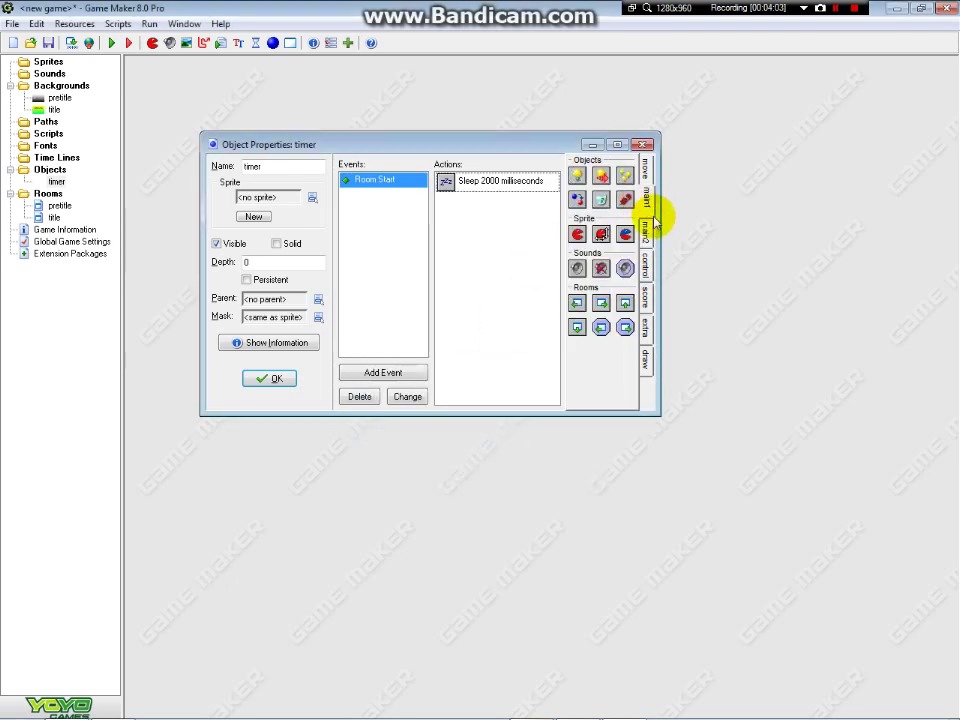
left_click(645, 232)
left_click(648, 199)
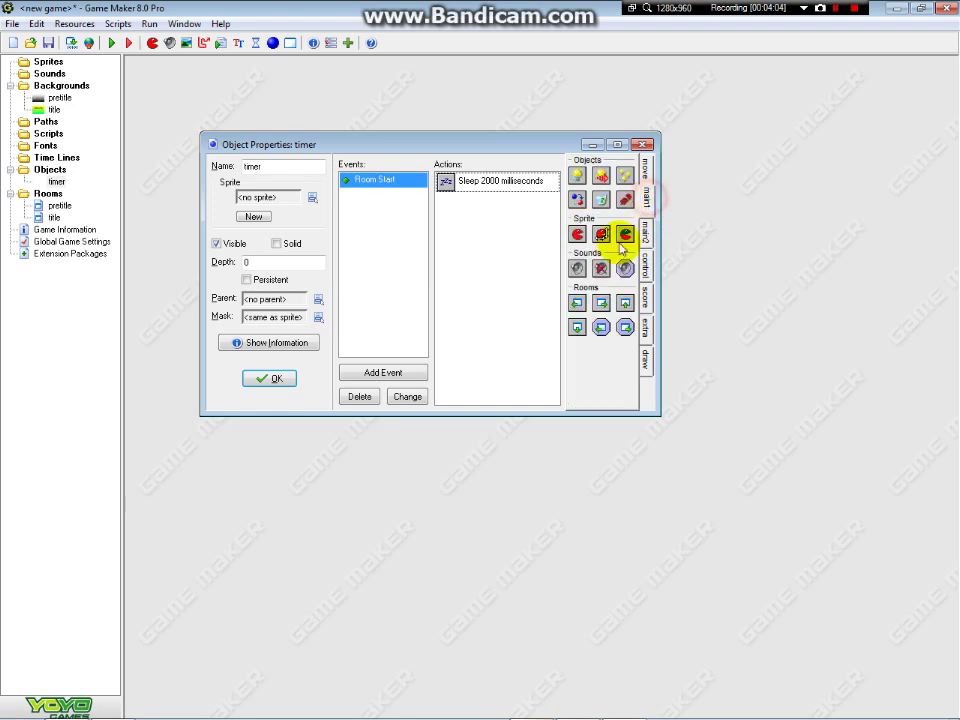
left_click_drag(580, 333, 456, 319)
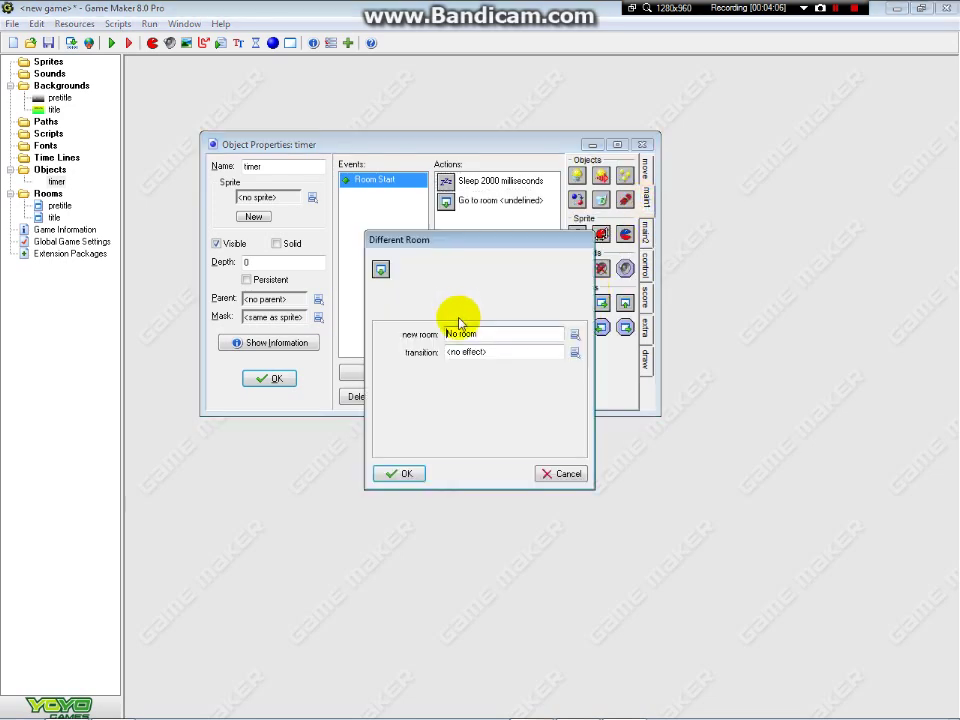
left_click(575, 336)
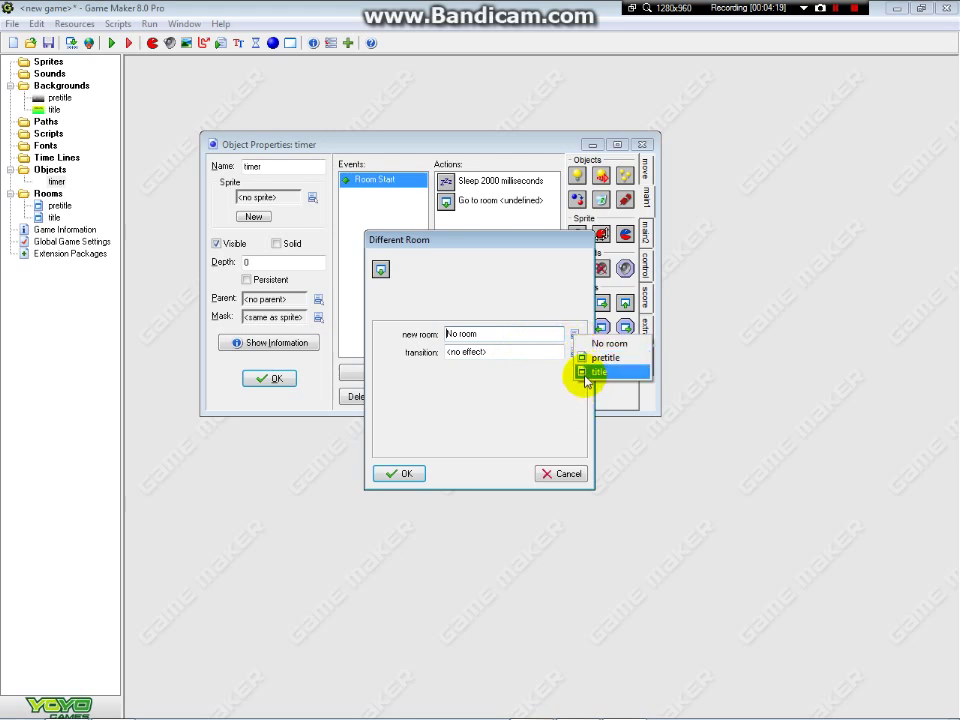
left_click(585, 374)
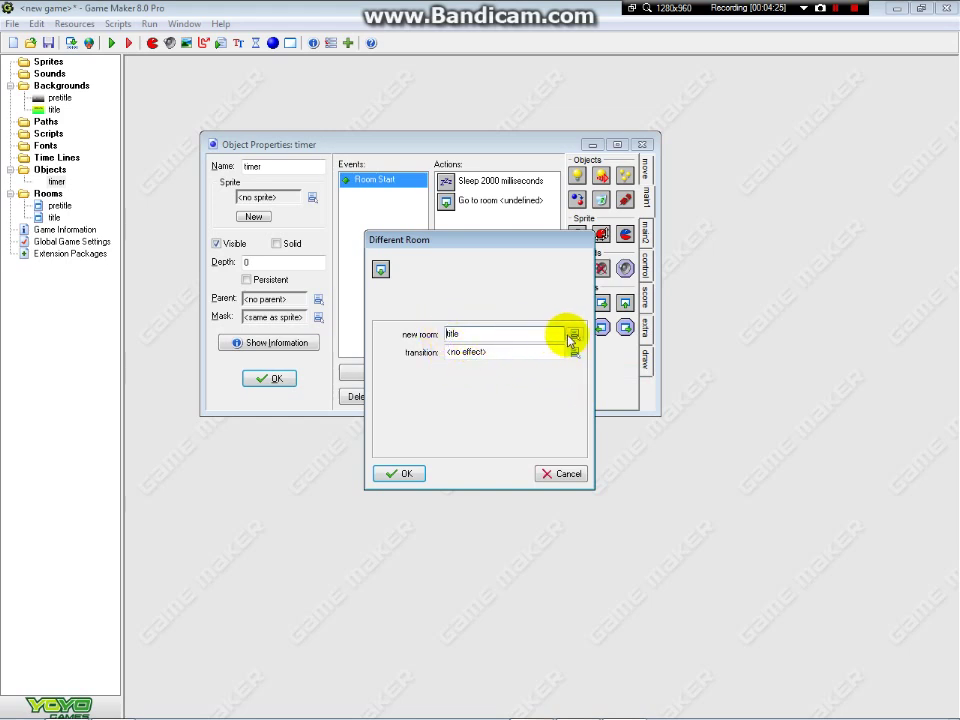
left_click(411, 472)
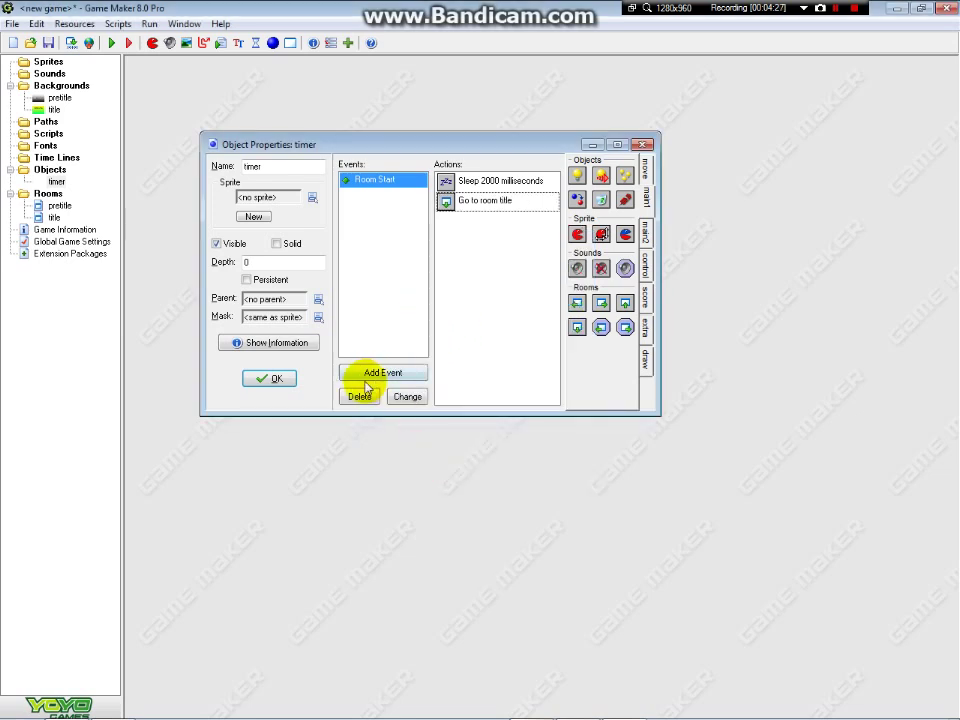
left_click(266, 378)
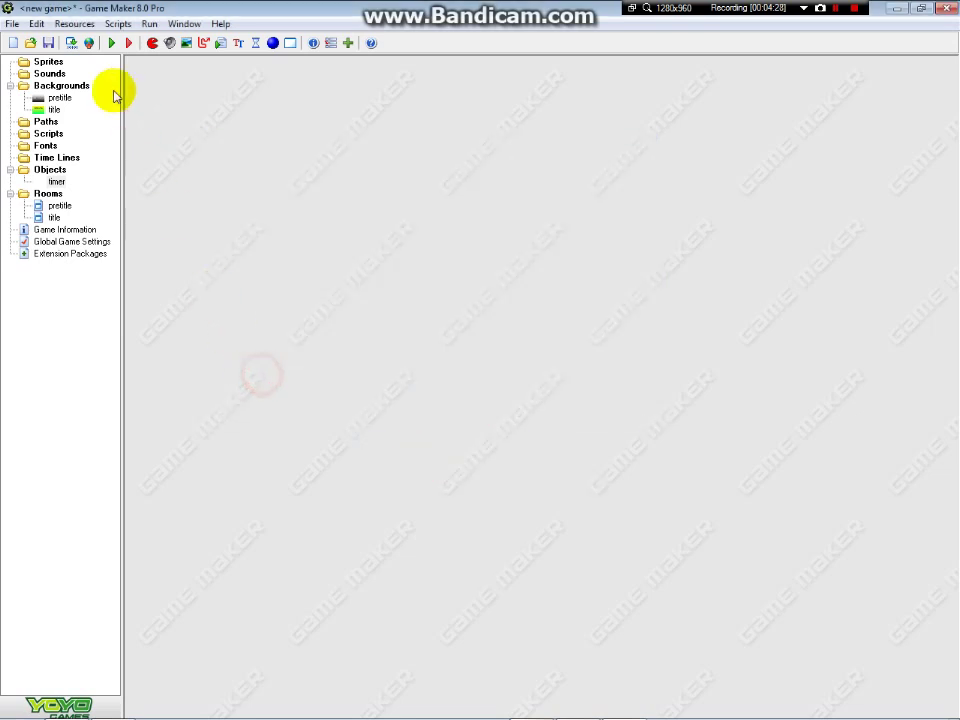
Place a timer object instance in the top-left grid cell of the pretitle room and accept the room changes.
double_click(36, 205)
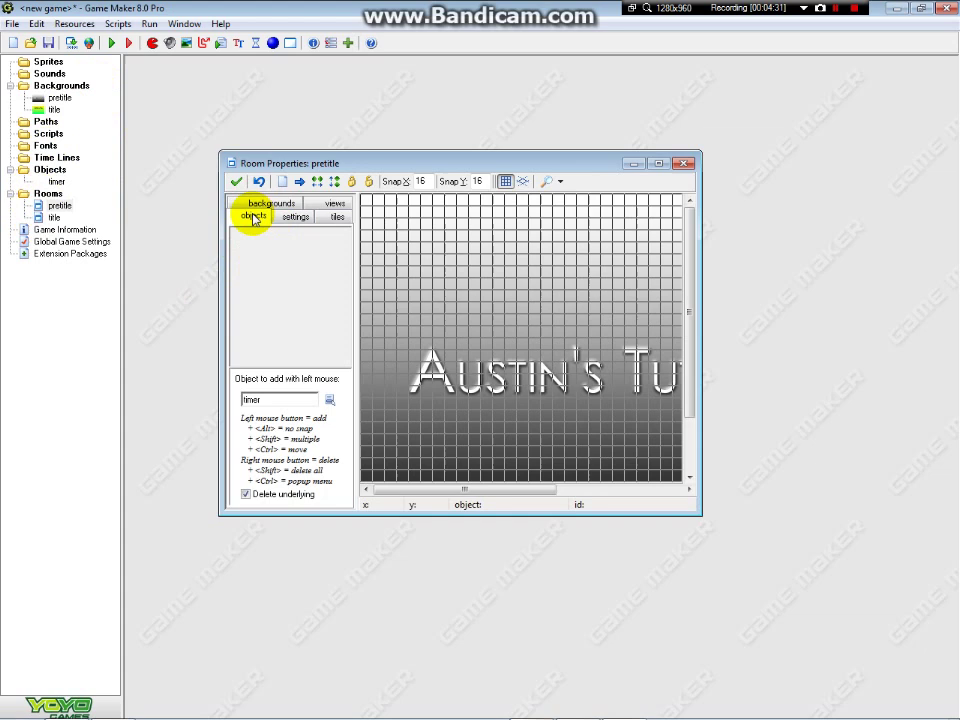
left_click(326, 400)
left_click(350, 408)
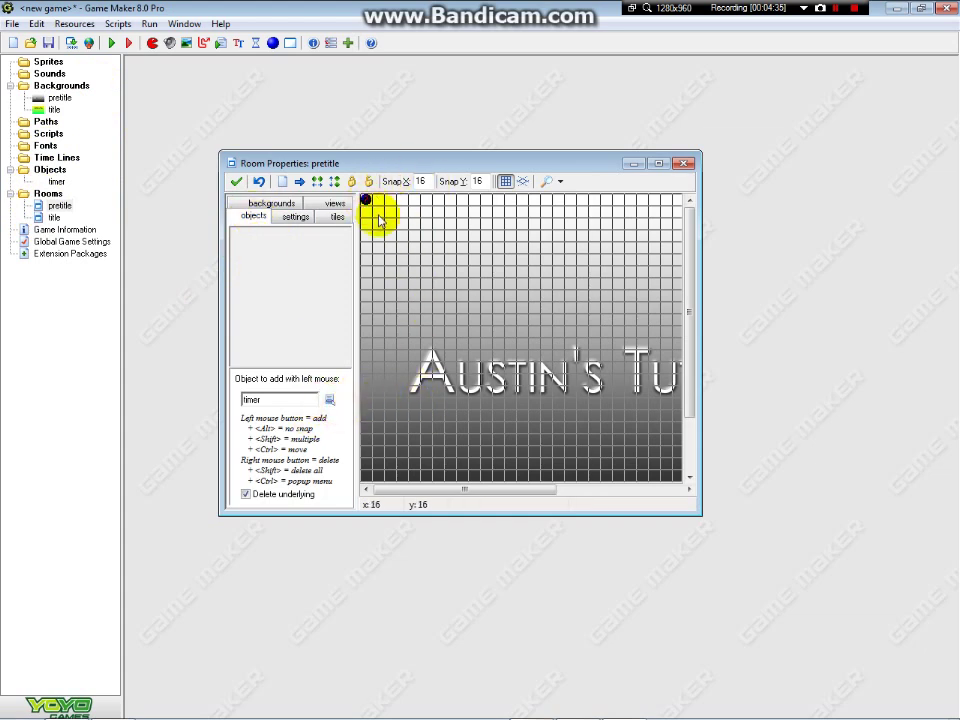
left_click(234, 177)
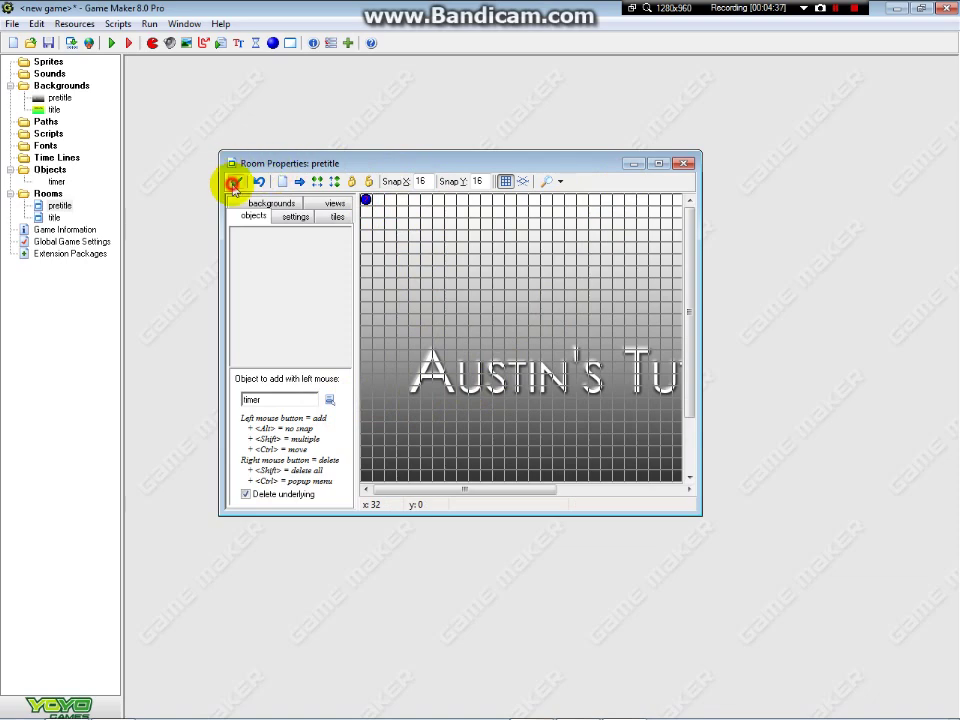
Test-run the game in debug mode to check the switch from pretitle to title room, and close the game window.
left_click(128, 44)
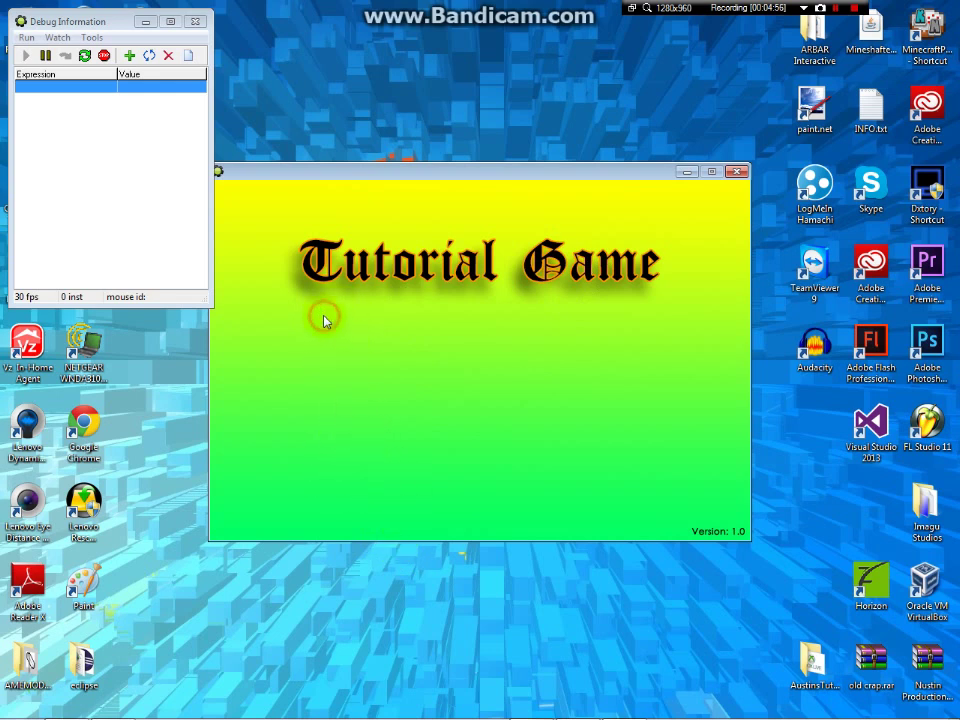
left_click(337, 419)
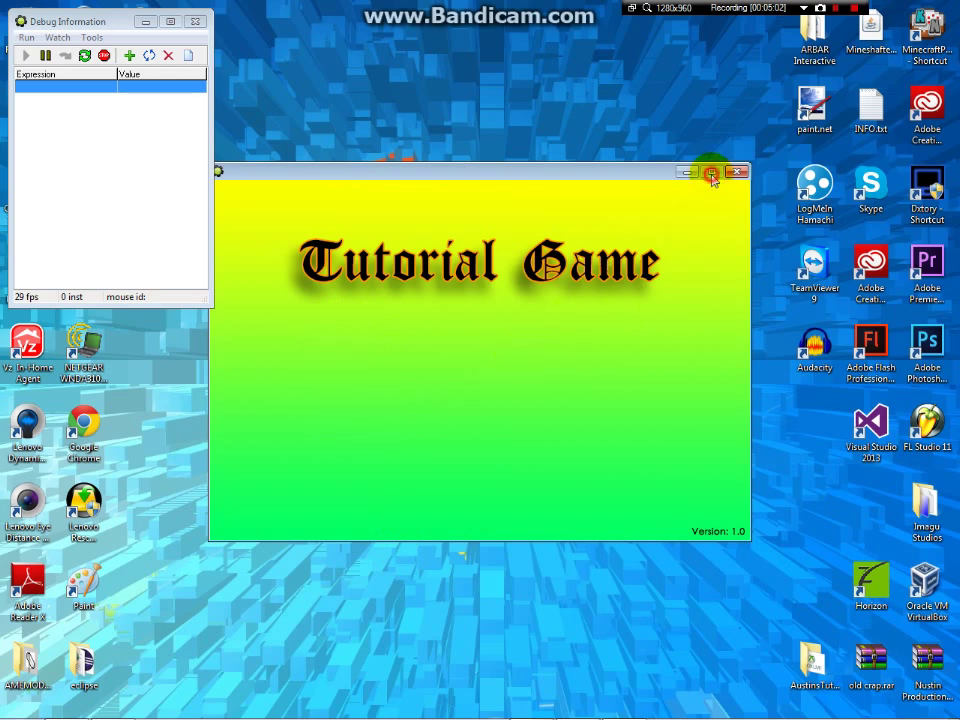
left_click_drag(484, 181, 484, 208)
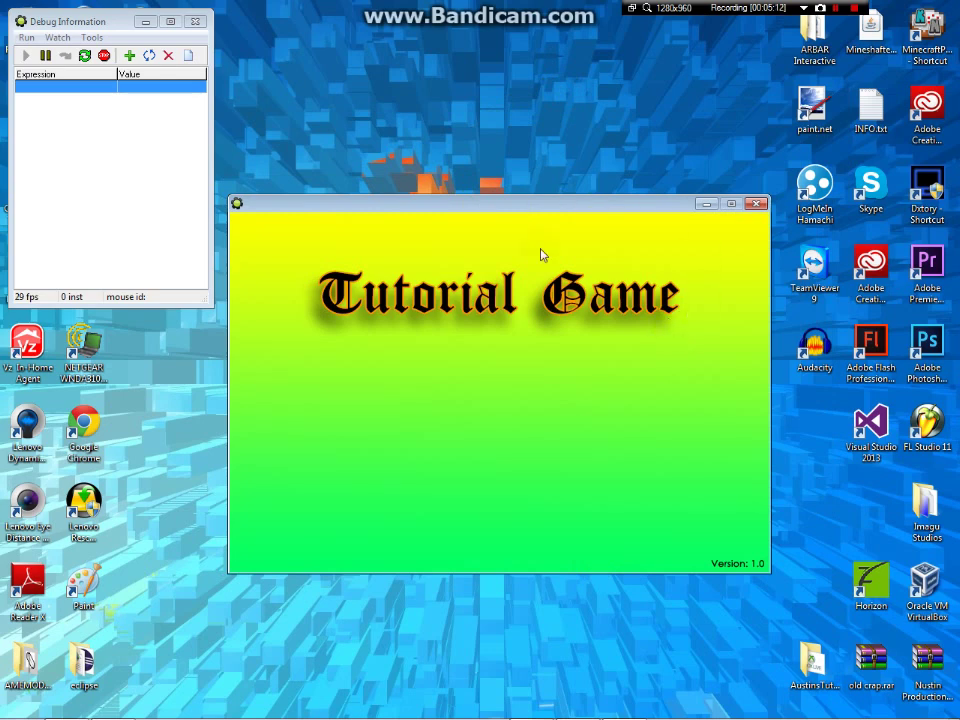
left_click(762, 205)
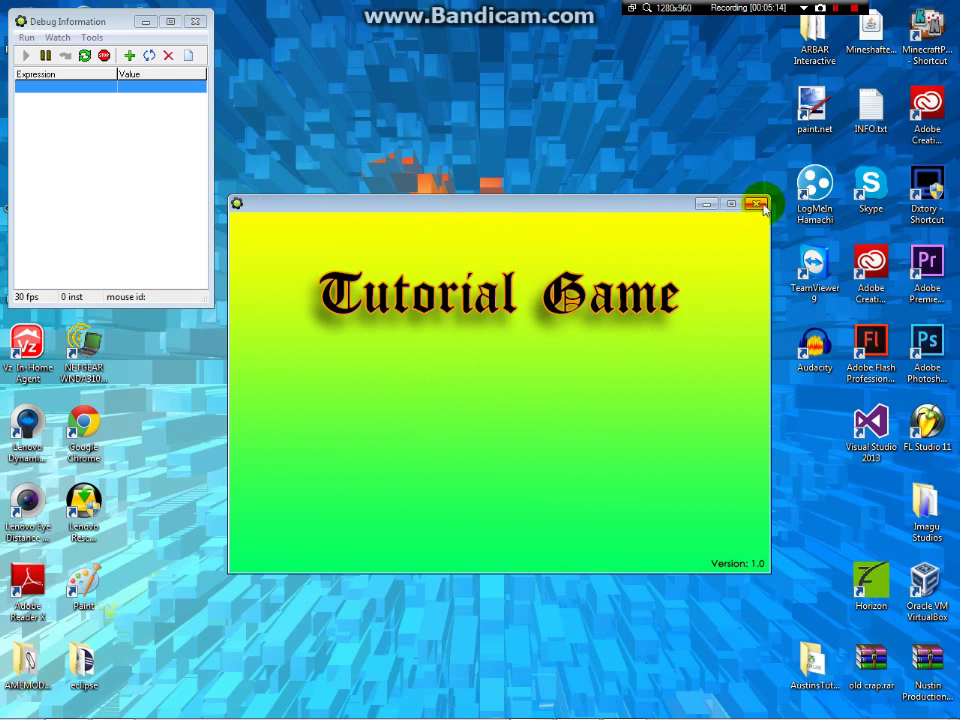